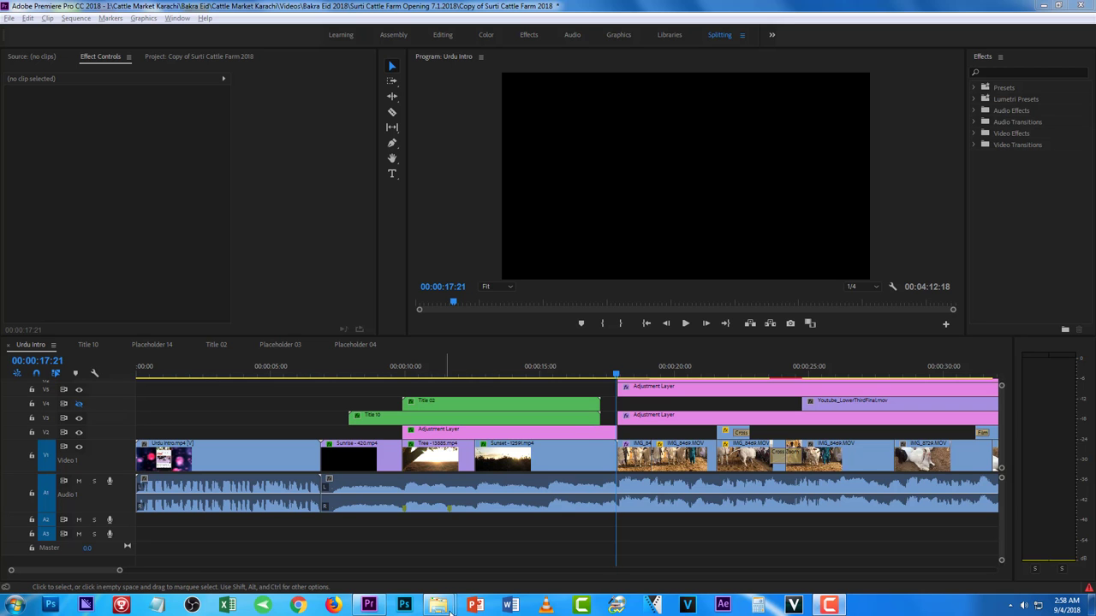
Step: Glance at the Surti Cattle Farm Opening folder, then return to Premiere and minimize it
{"action": "mouse_move", "coordinate": [438, 605]}
{"action": "left_click", "coordinate": [430, 567]}
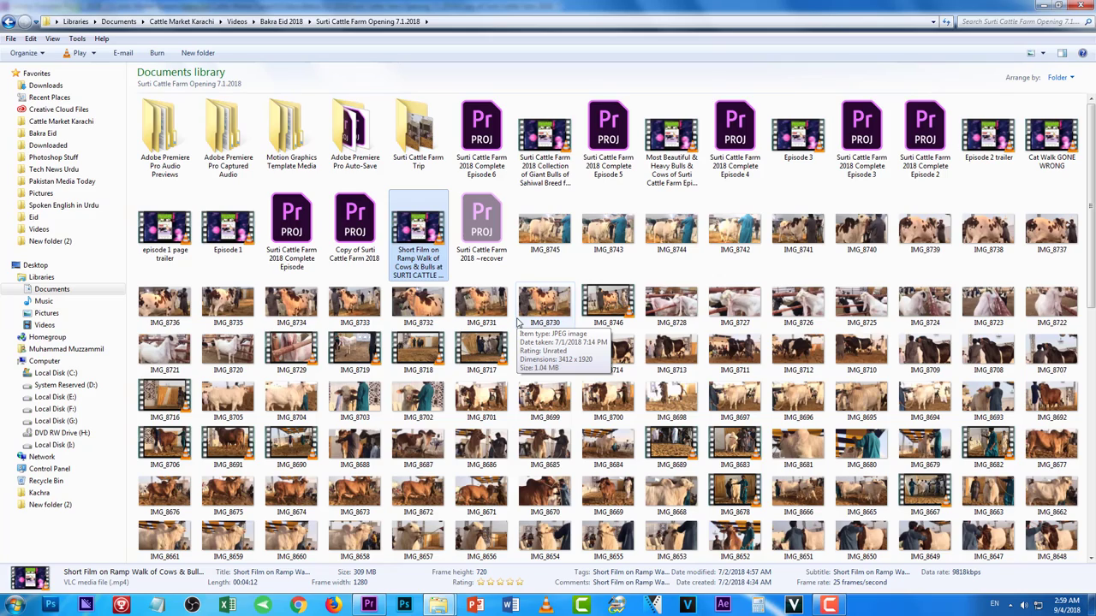
{"action": "left_click", "coordinate": [366, 605]}
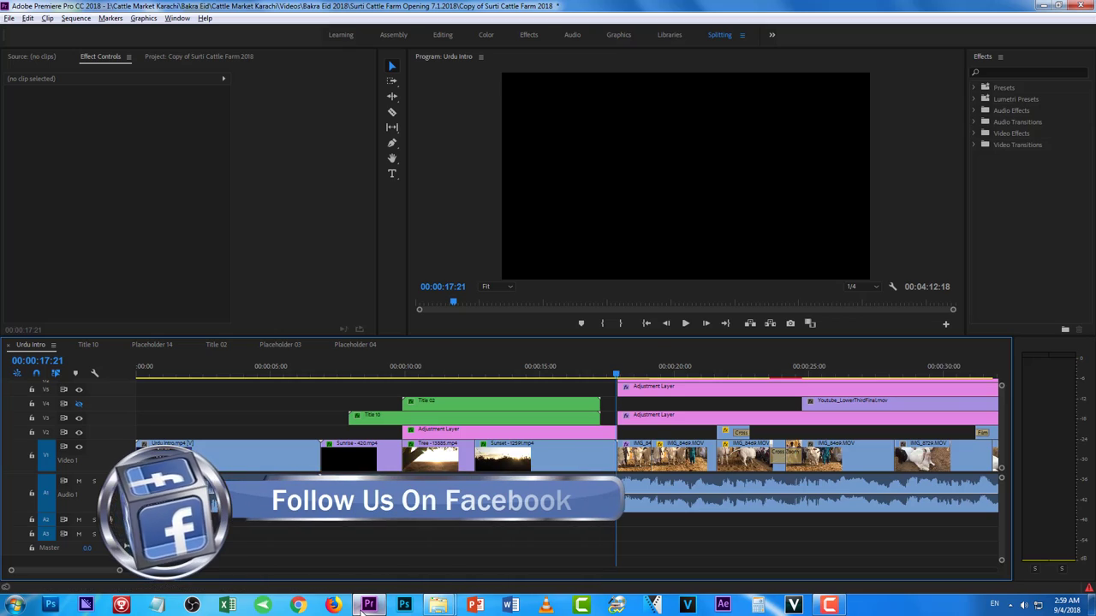
{"action": "left_click", "coordinate": [367, 606]}
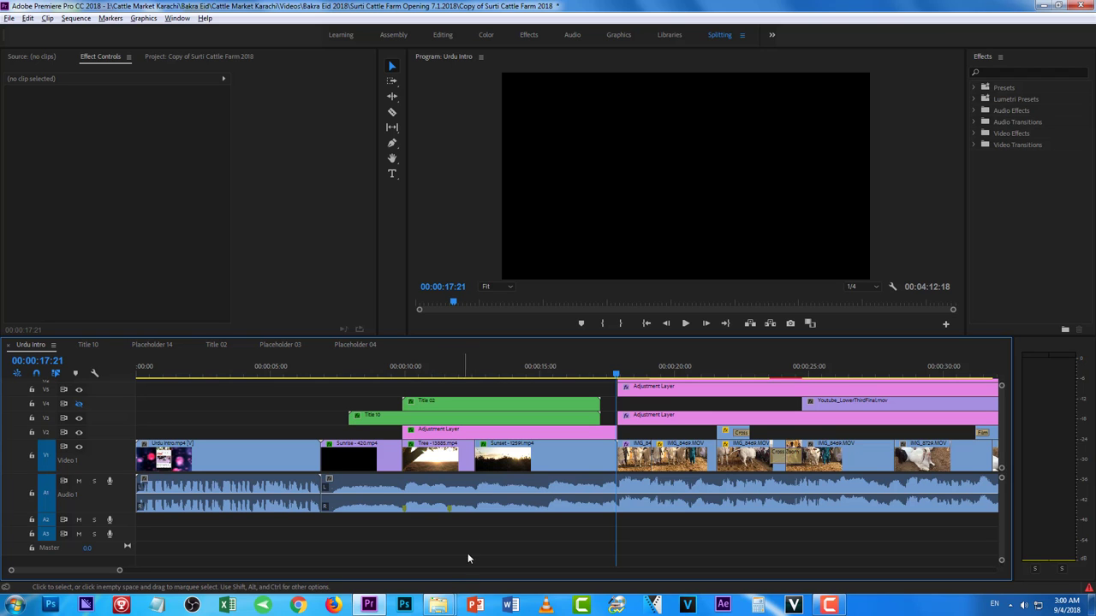
Step: Bring the folder back and check details of IMG_8717 and the Copy of Surti Cattle Farm 2018 project
{"action": "mouse_move", "coordinate": [438, 604]}
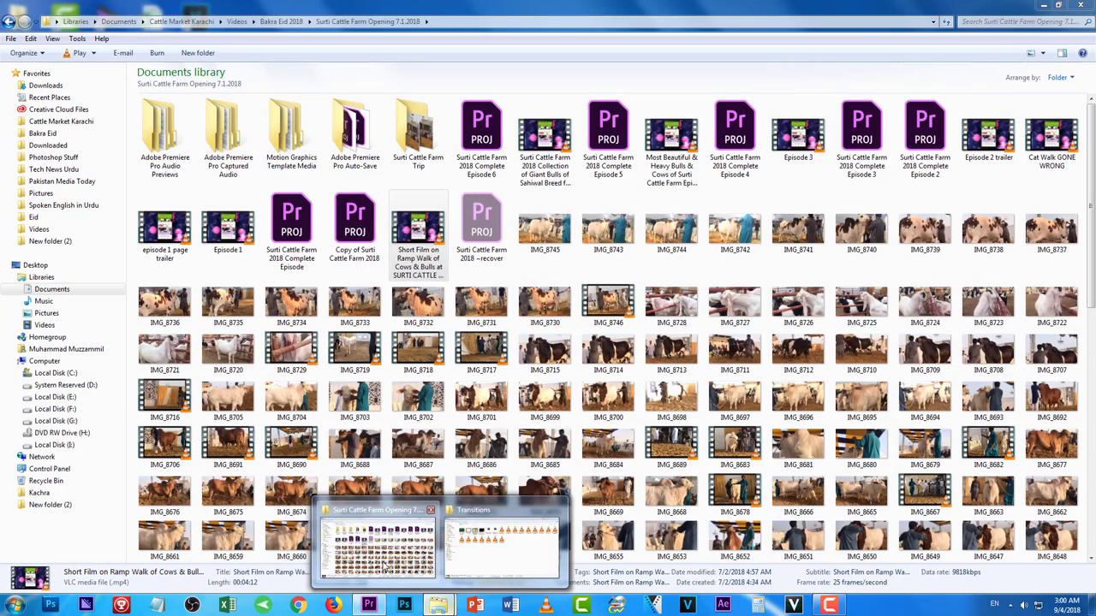
{"action": "left_click", "coordinate": [411, 560]}
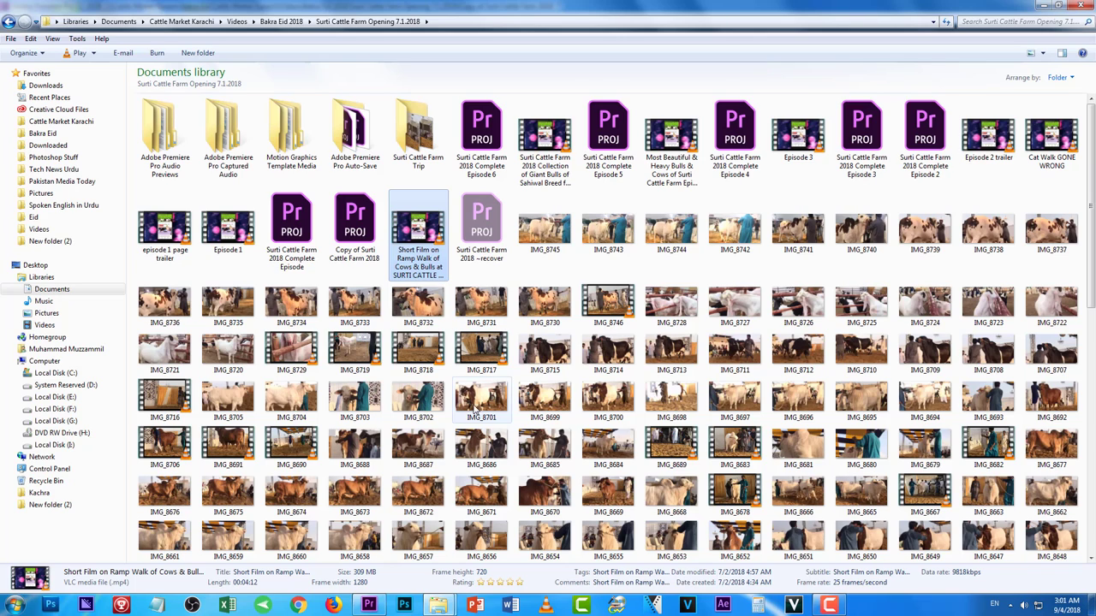
{"action": "left_click", "coordinate": [468, 357]}
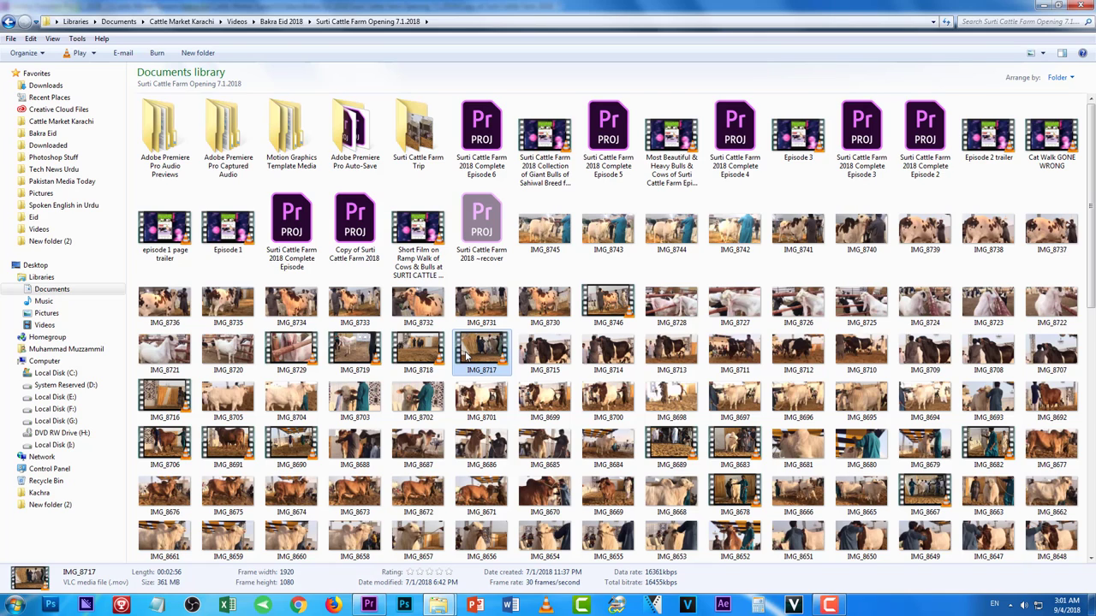
{"action": "left_click", "coordinate": [357, 231]}
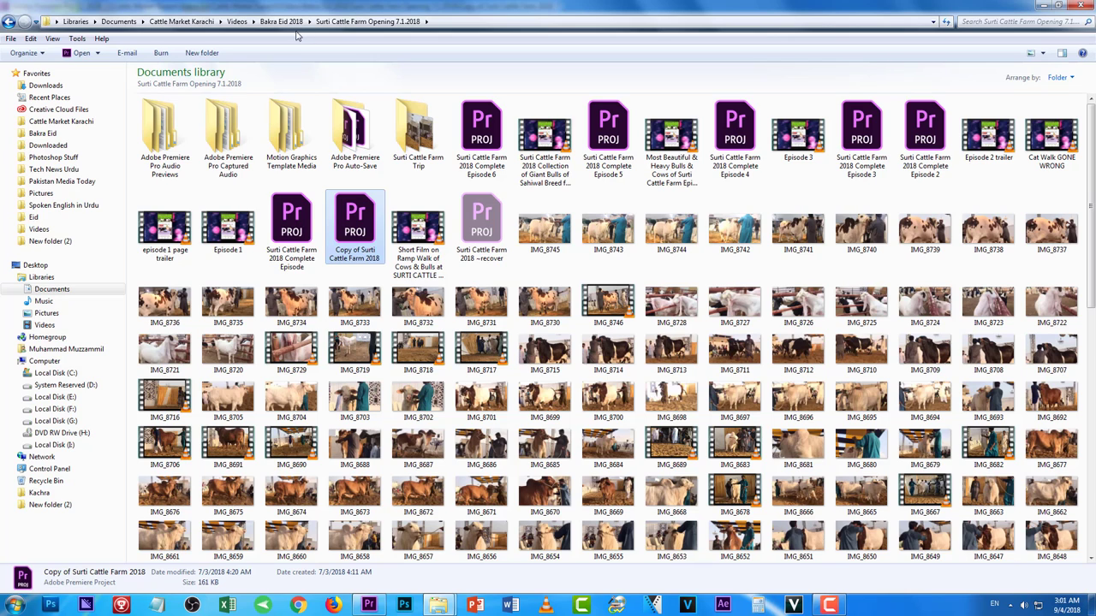
Step: Reopen Surti Cattle Farm Opening 7.1.2018 via Bakra Eid 2018 and check photo IMG_8745
{"action": "left_click", "coordinate": [283, 22]}
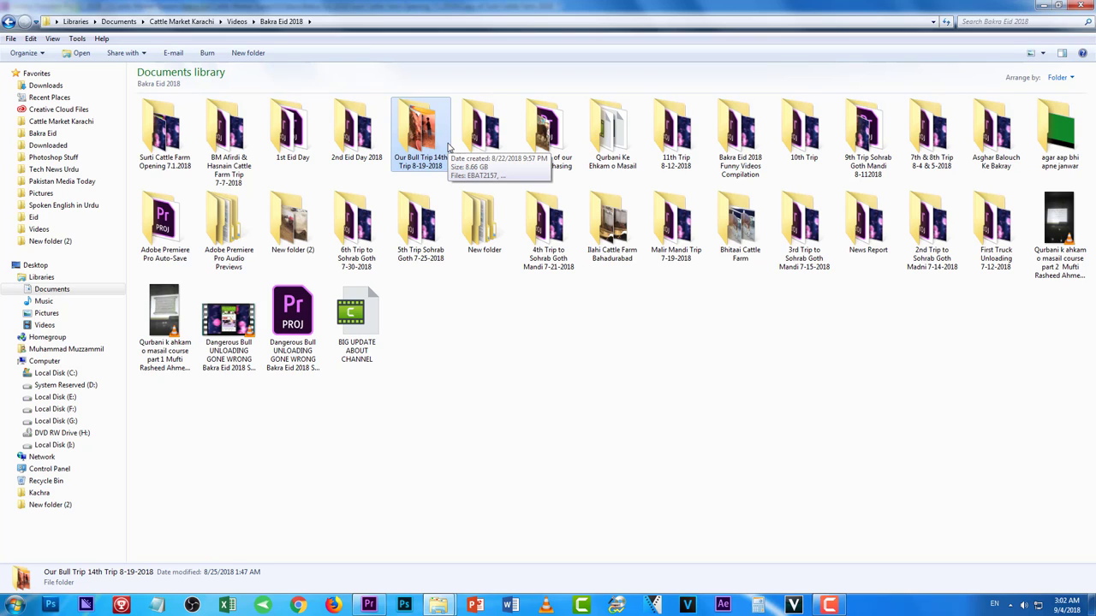
{"action": "double_click", "coordinate": [164, 160]}
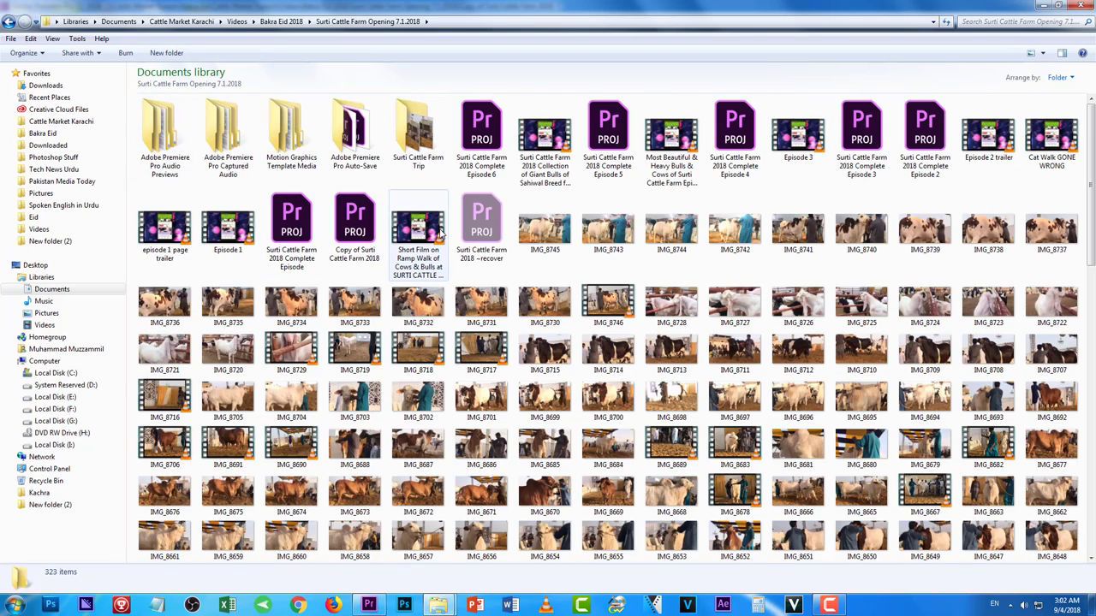
{"action": "left_click", "coordinate": [546, 229]}
{"action": "scroll", "coordinate": [671, 248], "scroll_direction": "down", "scroll_amount": 10}
{"action": "scroll", "coordinate": [660, 317], "scroll_direction": "up", "scroll_amount": 5}
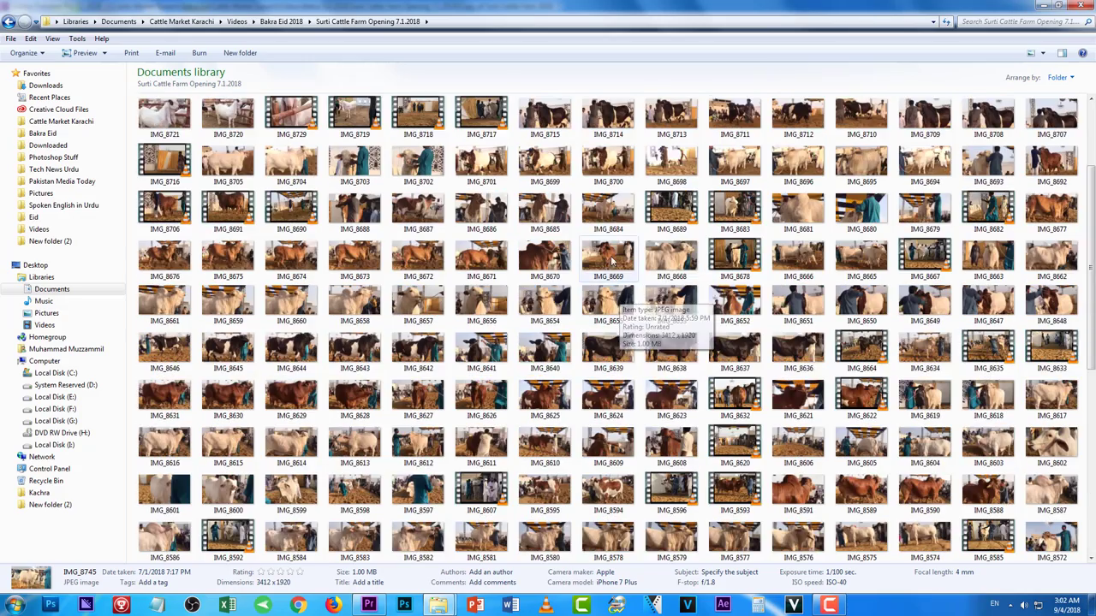
Step: Check IMG_8669, the Copy of Surti Cattle Farm 2018 project and the ramp-walk film, then return to Premiere
{"action": "left_click", "coordinate": [634, 310]}
{"action": "scroll", "coordinate": [634, 310], "scroll_direction": "down", "scroll_amount": 5}
{"action": "scroll", "coordinate": [513, 257], "scroll_direction": "up", "scroll_amount": 10}
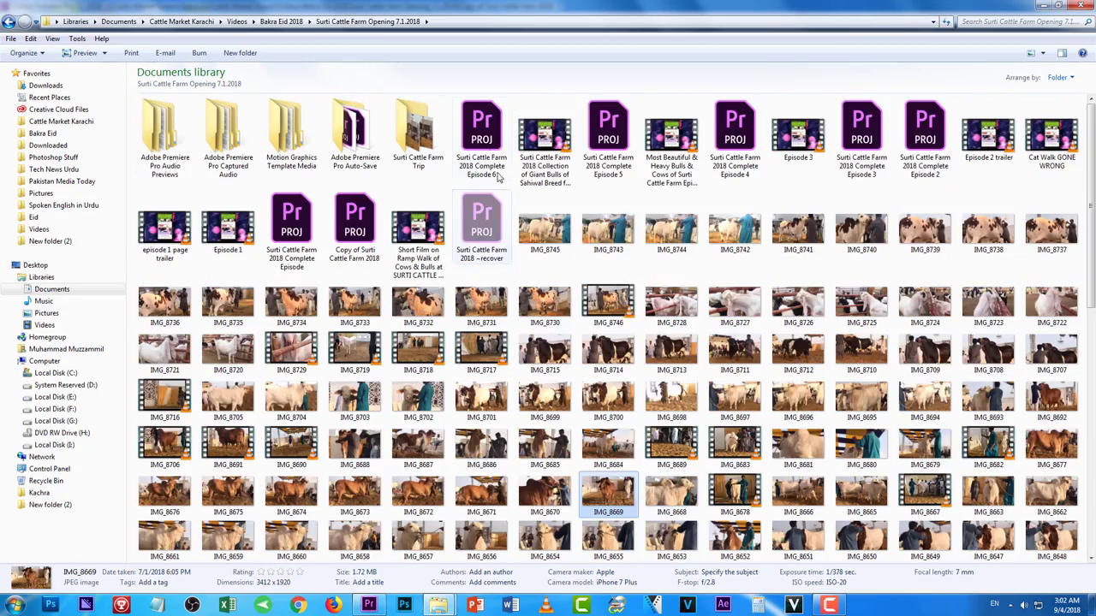
{"action": "left_click", "coordinate": [367, 221]}
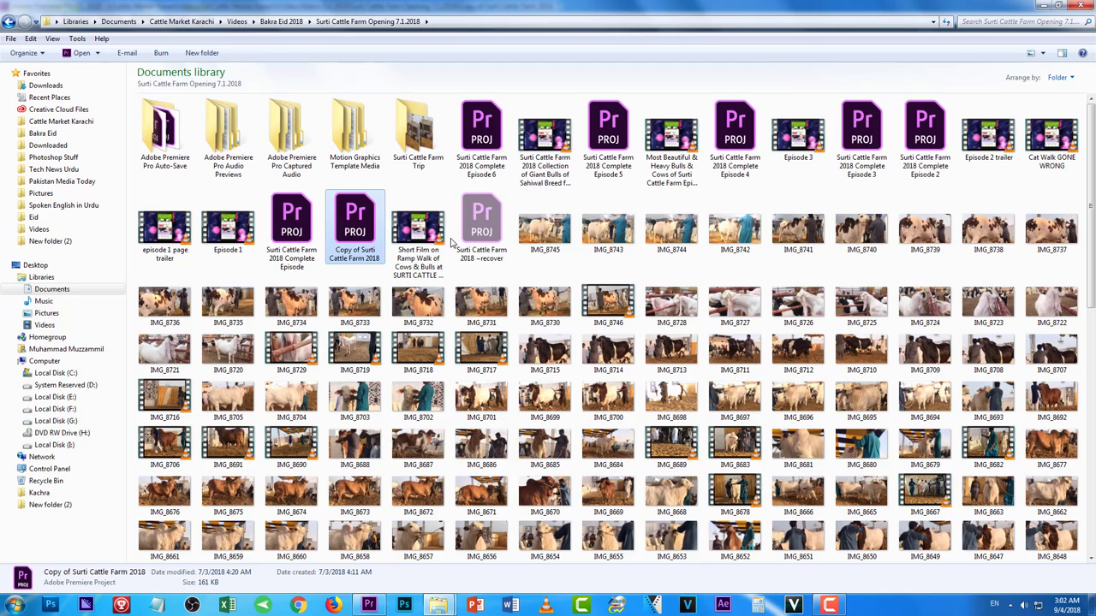
{"action": "left_click", "coordinate": [417, 255]}
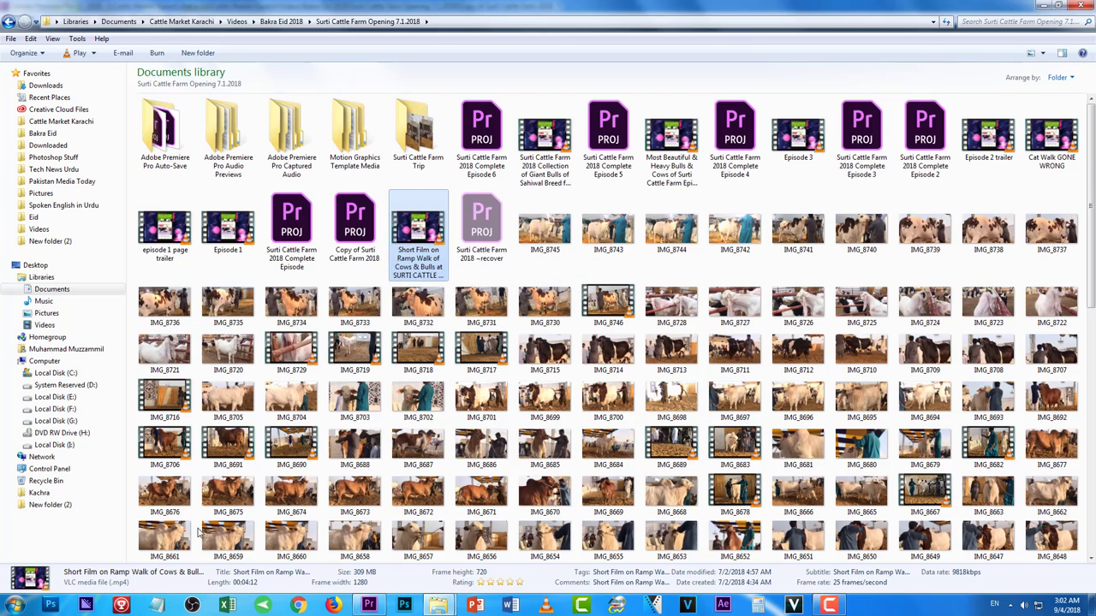
{"action": "left_click", "coordinate": [369, 605]}
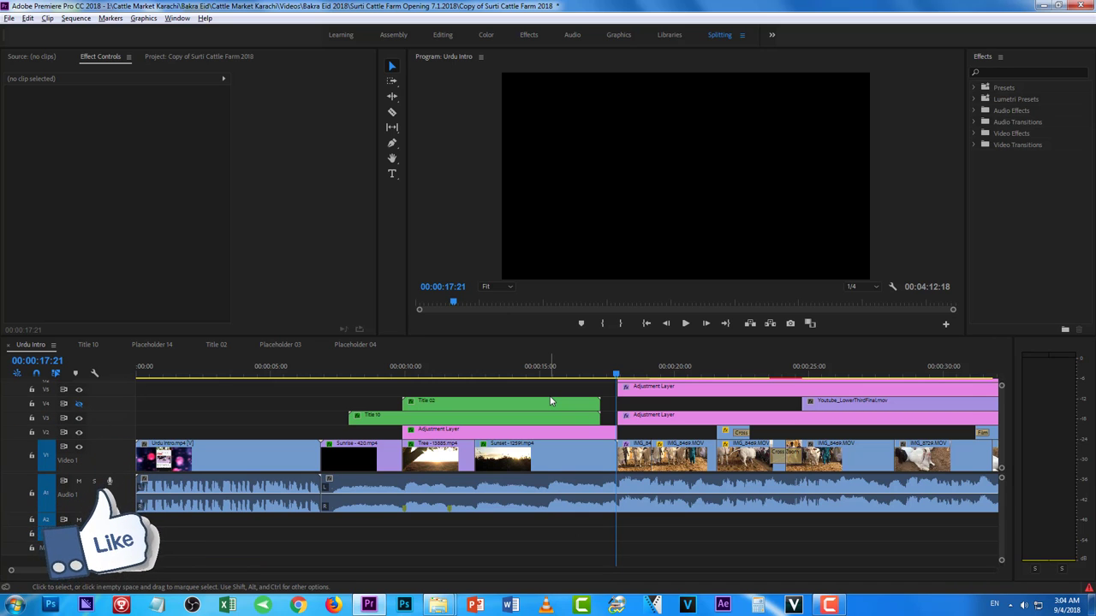
{"action": "left_click", "coordinate": [618, 377]}
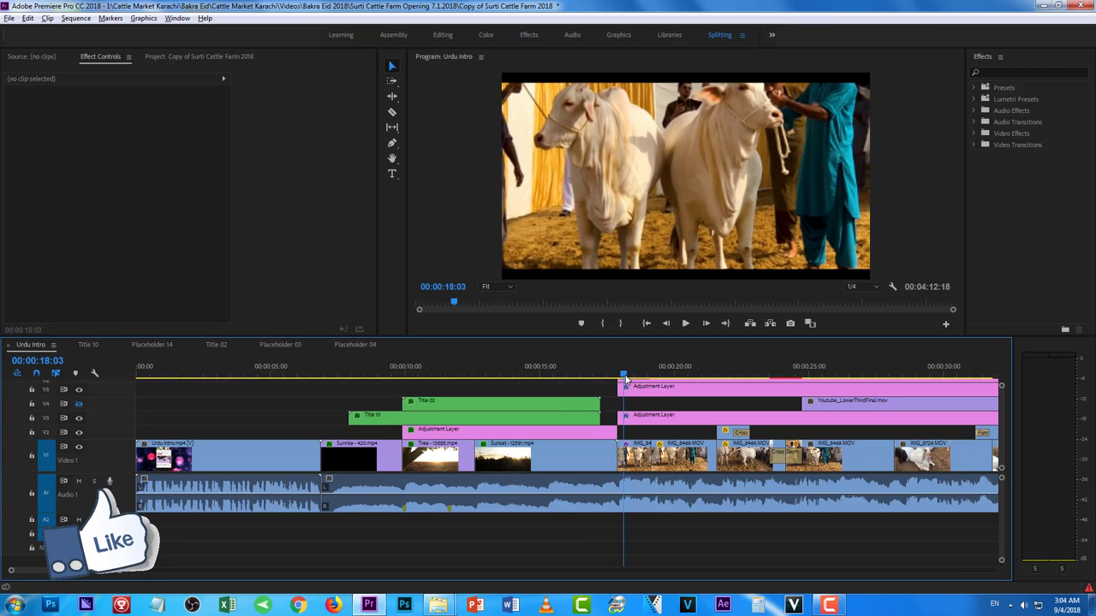
{"action": "key", "text": "space"}
{"action": "left_click_drag", "start_coordinate": [618, 377], "coordinate": [615, 377]}
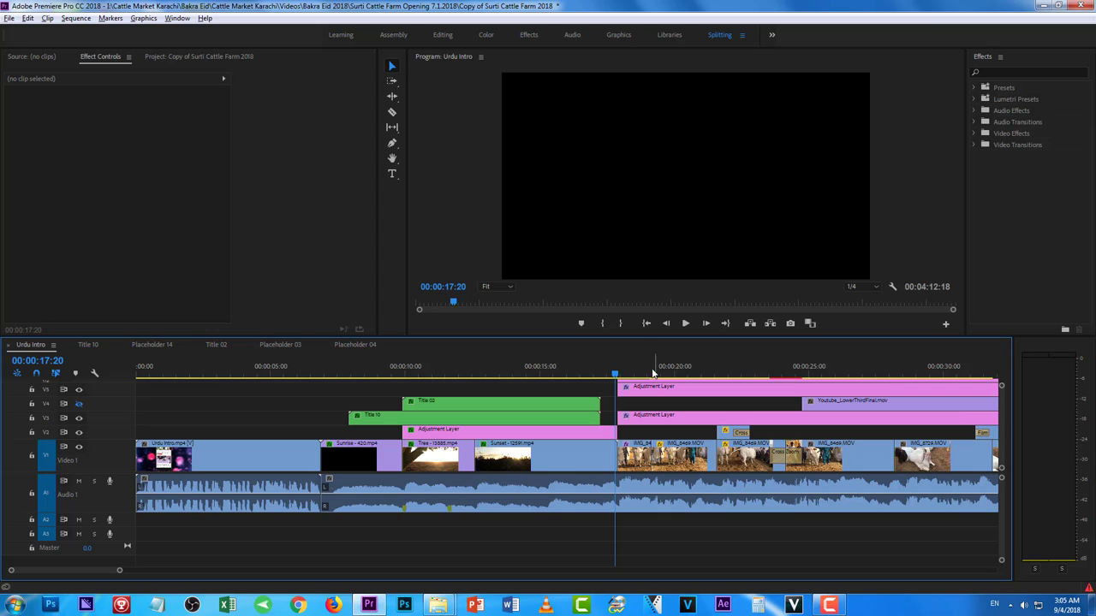
Step: Play the Urdu Intro sequence from 00:00:17:20 and stop it at 00:00:49:23
{"action": "left_click", "coordinate": [685, 324]}
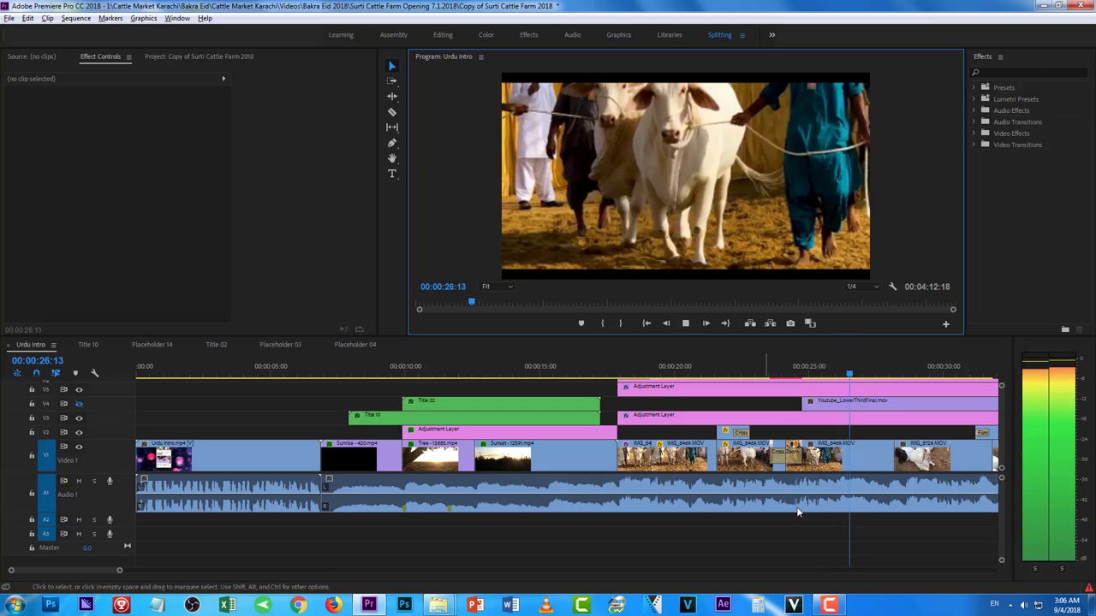
{"action": "left_click", "coordinate": [828, 606]}
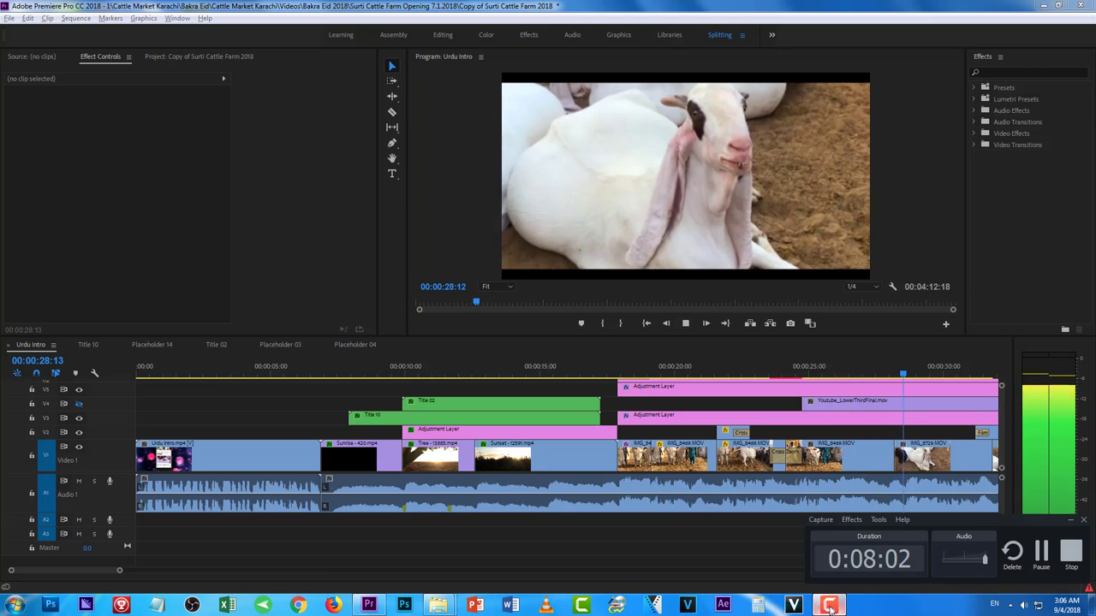
{"action": "left_click", "coordinate": [679, 325]}
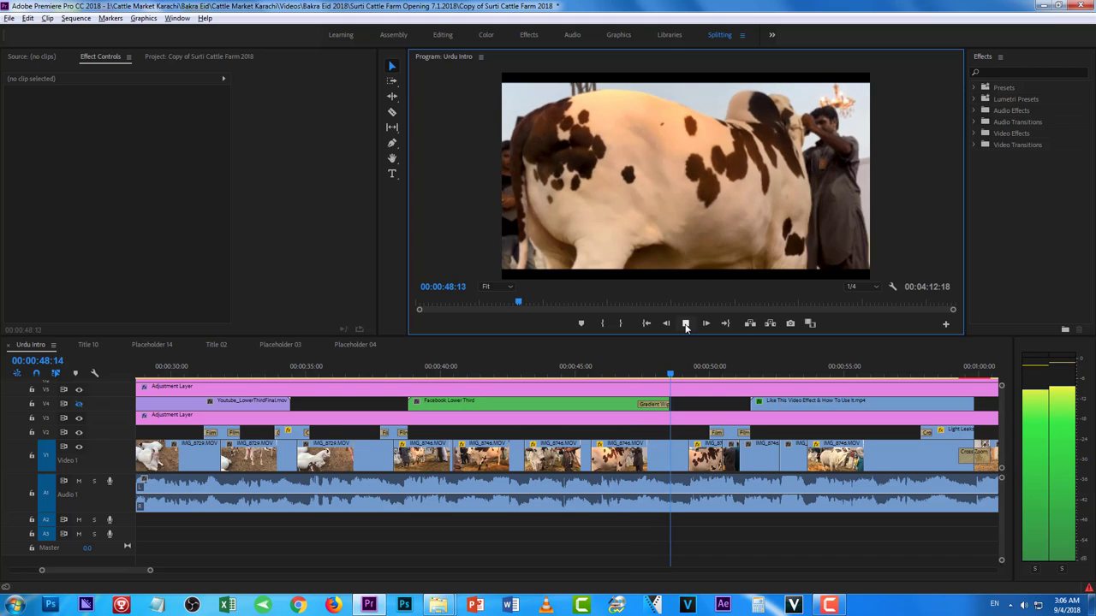
{"action": "left_click", "coordinate": [685, 325]}
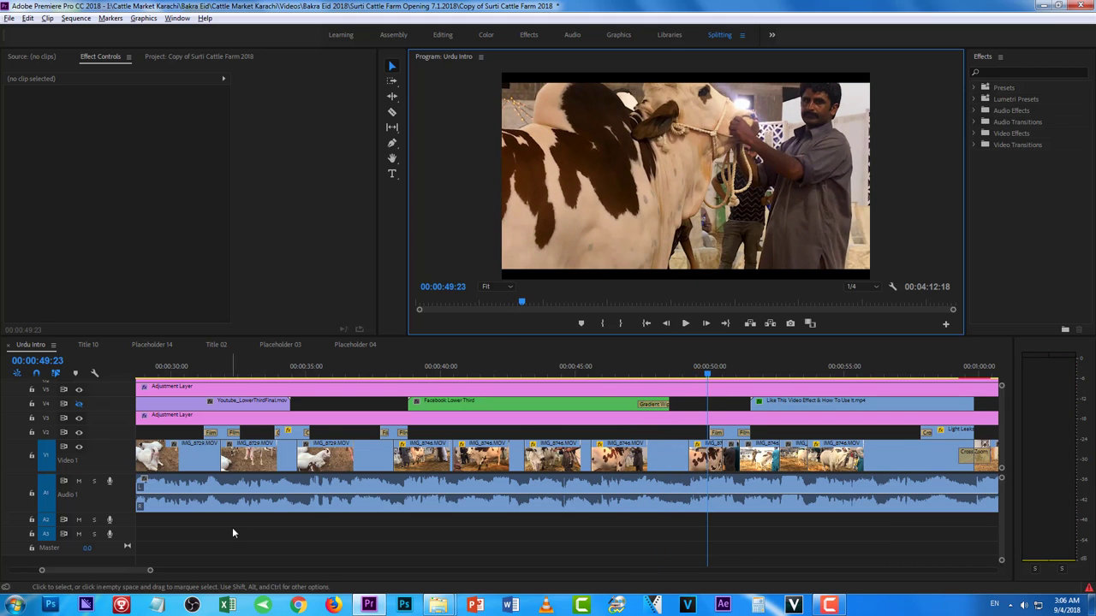
{"action": "left_click_drag", "start_coordinate": [102, 569], "coordinate": [81, 569]}
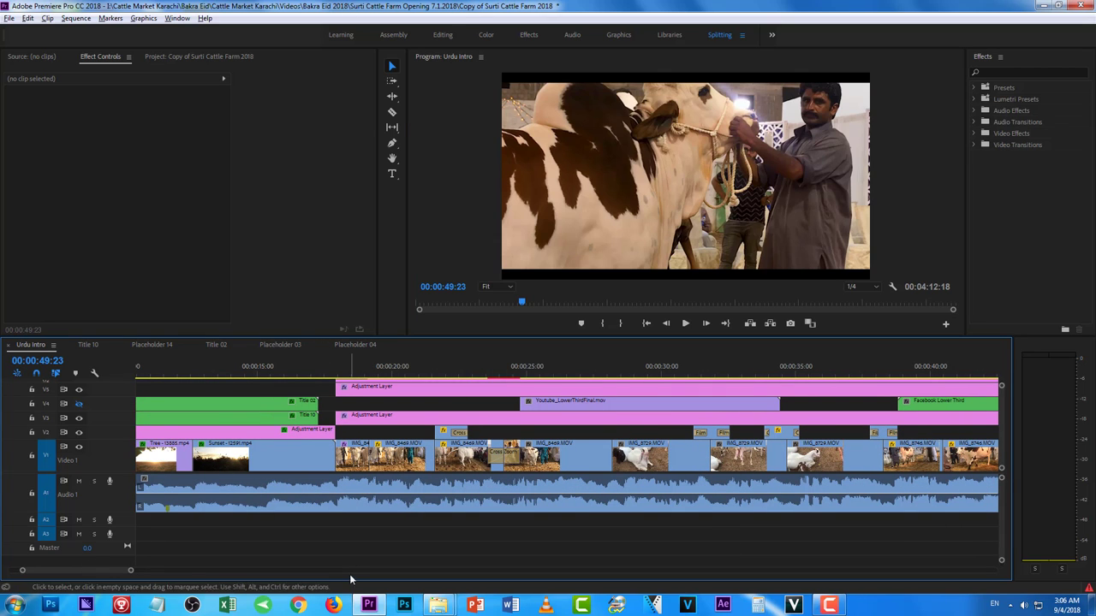
{"action": "mouse_move", "coordinate": [437, 606]}
{"action": "left_click", "coordinate": [413, 556]}
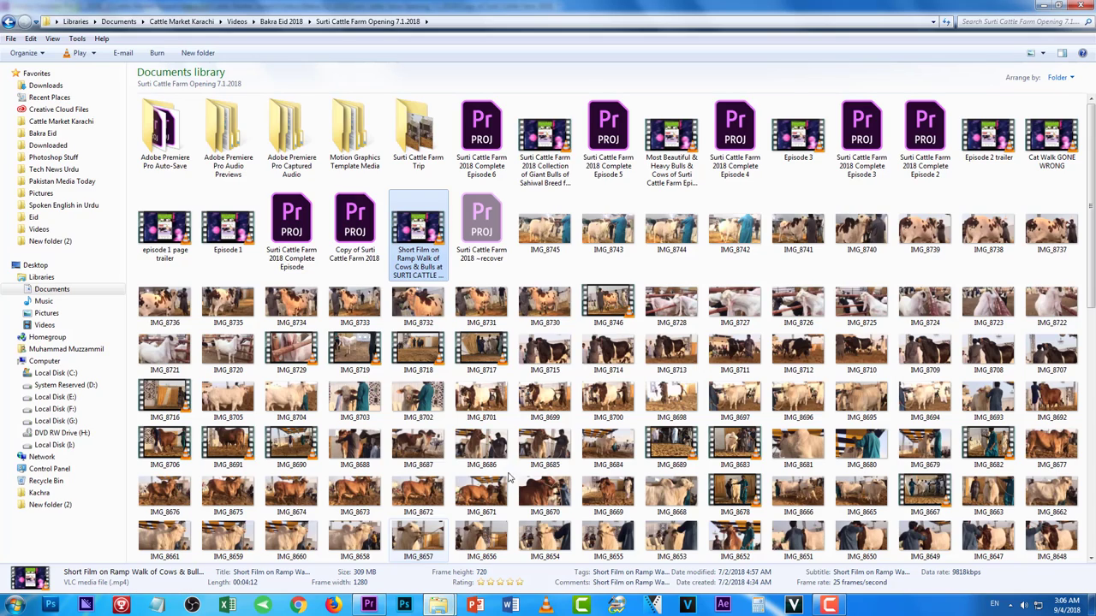
{"action": "left_click", "coordinate": [415, 267]}
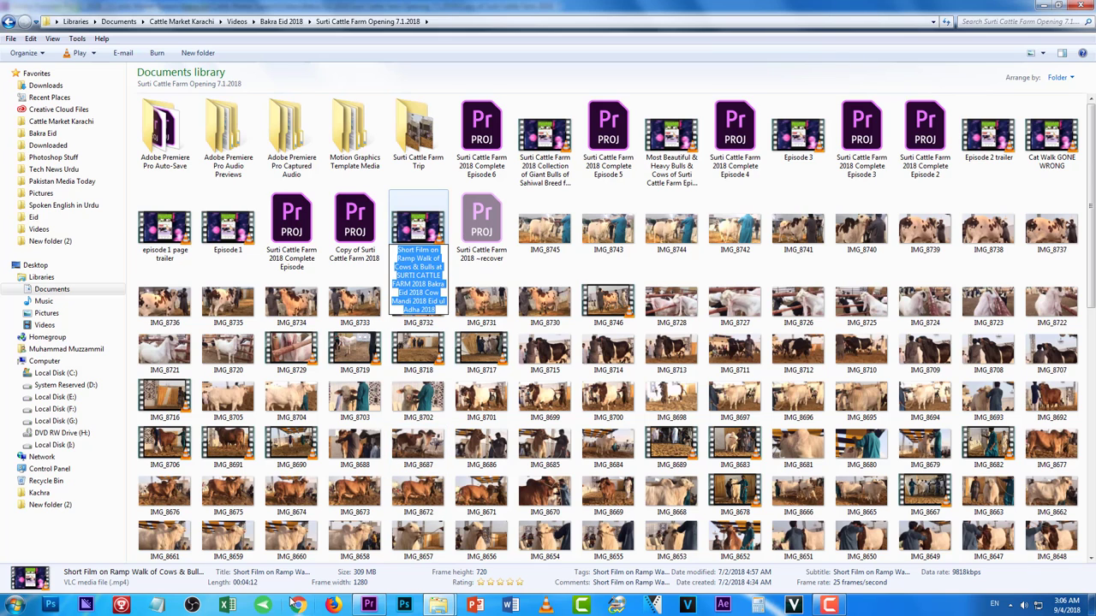
{"action": "left_click", "coordinate": [369, 605]}
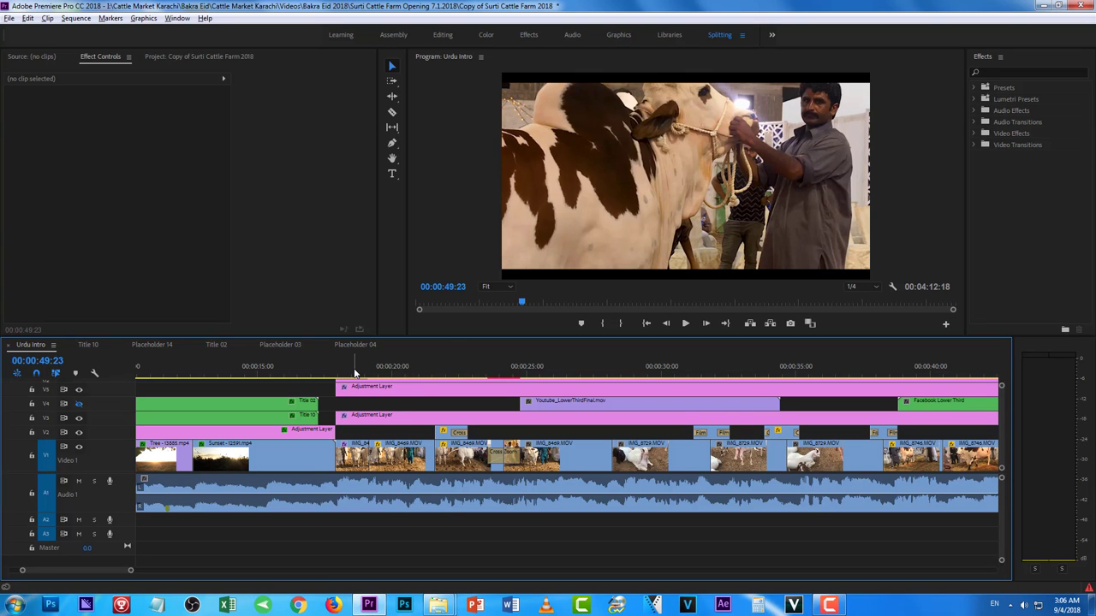
{"action": "left_click", "coordinate": [353, 371]}
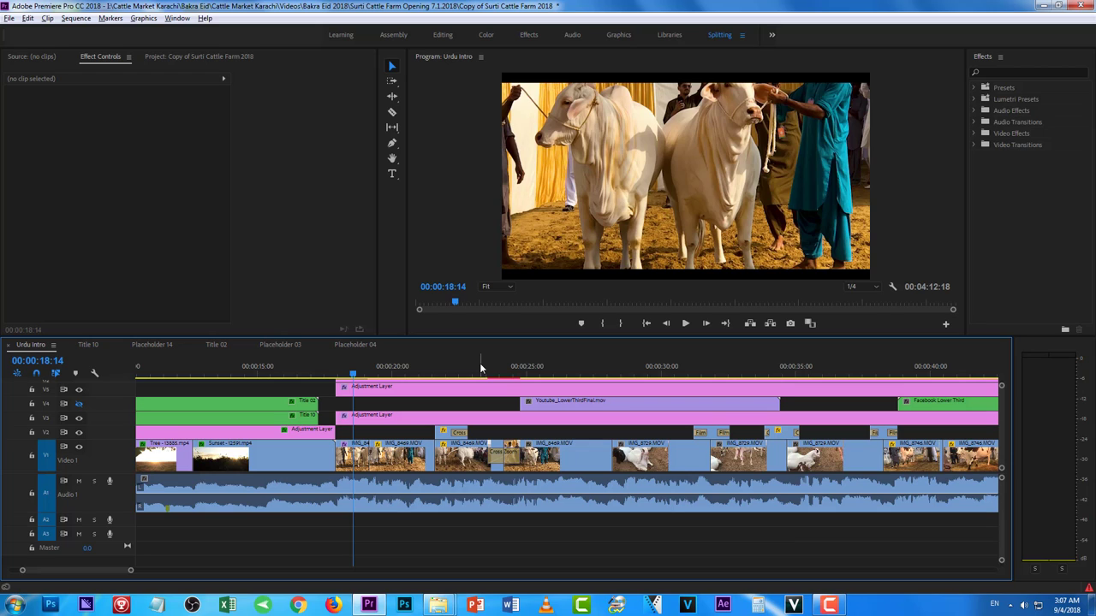
{"action": "left_click", "coordinate": [336, 375]}
{"action": "left_click", "coordinate": [685, 323]}
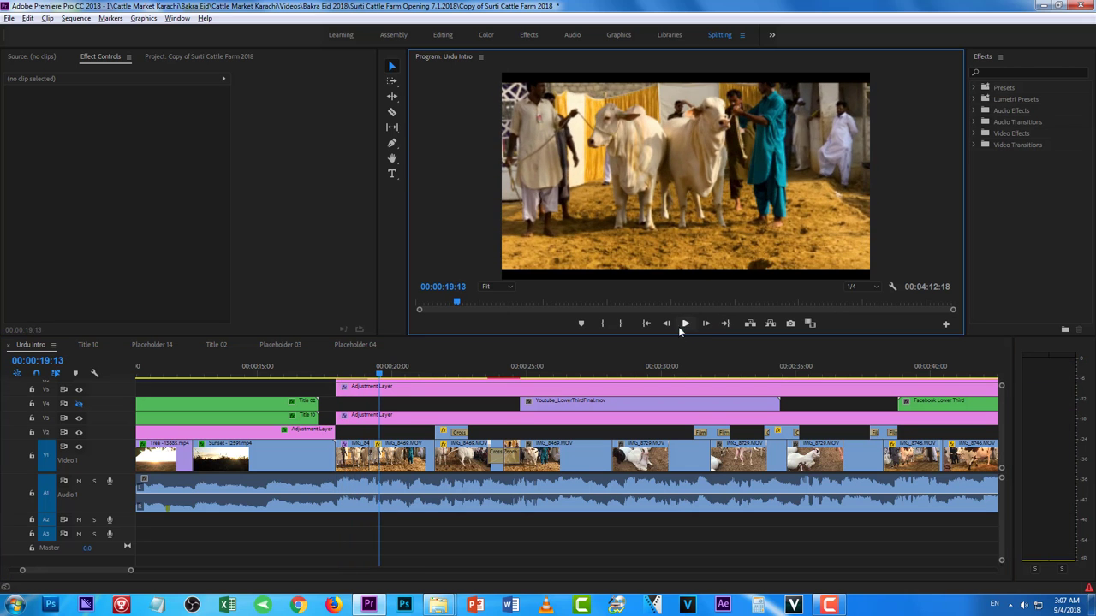
{"action": "left_click", "coordinate": [377, 371]}
{"action": "left_click", "coordinate": [360, 371]}
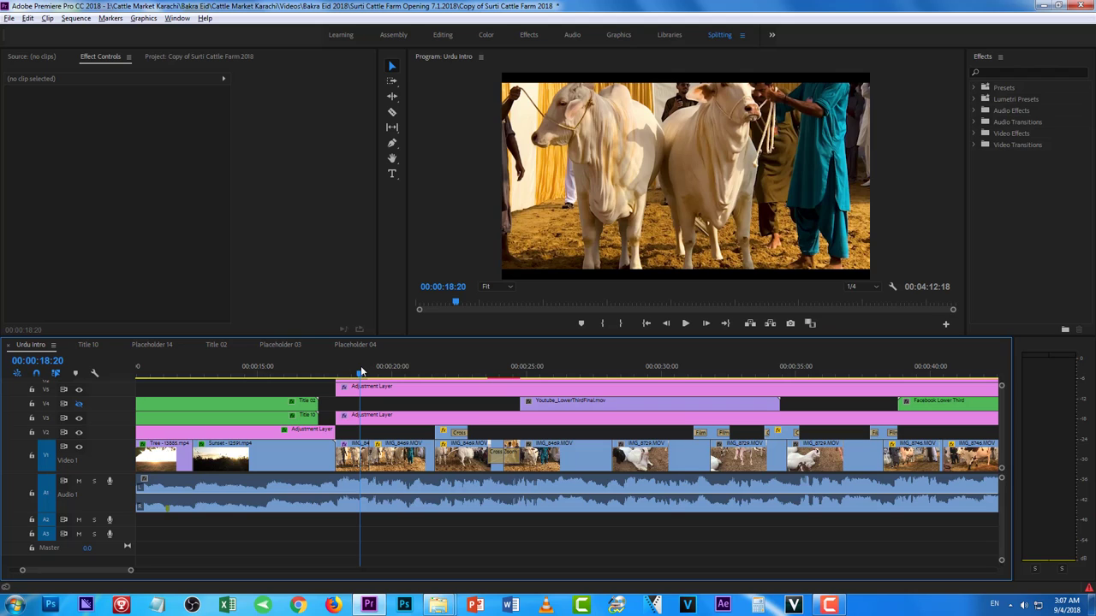
{"action": "left_click_drag", "start_coordinate": [360, 370], "coordinate": [343, 374]}
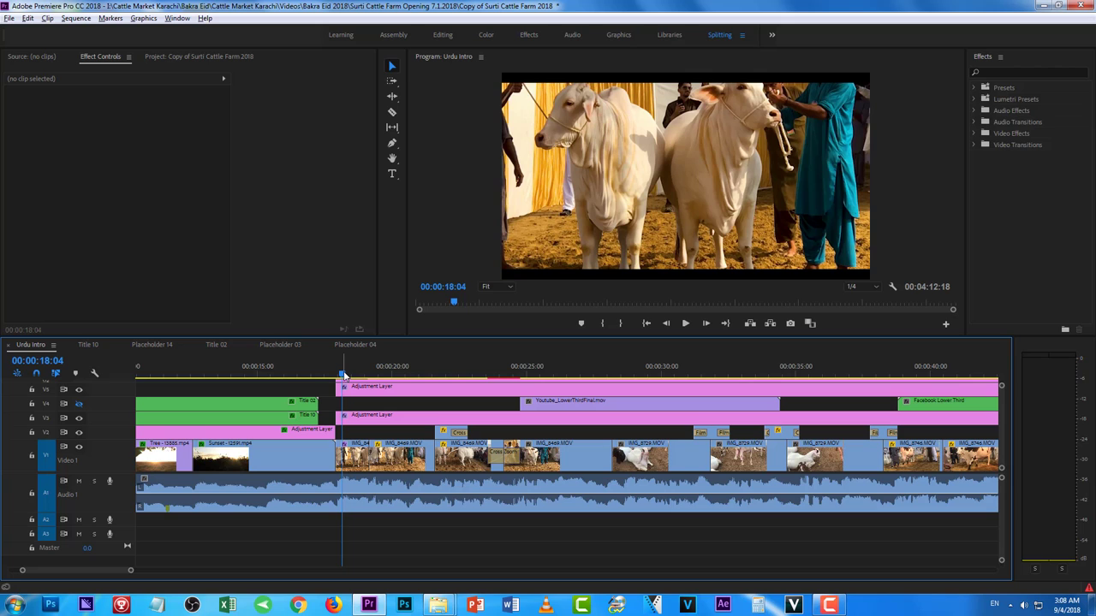
Step: Scrub and play across the cut near 00:00:18, then select the IMG_8469.MOV clip on V1
{"action": "left_click", "coordinate": [365, 375]}
{"action": "left_click_drag", "start_coordinate": [366, 375], "coordinate": [363, 375]}
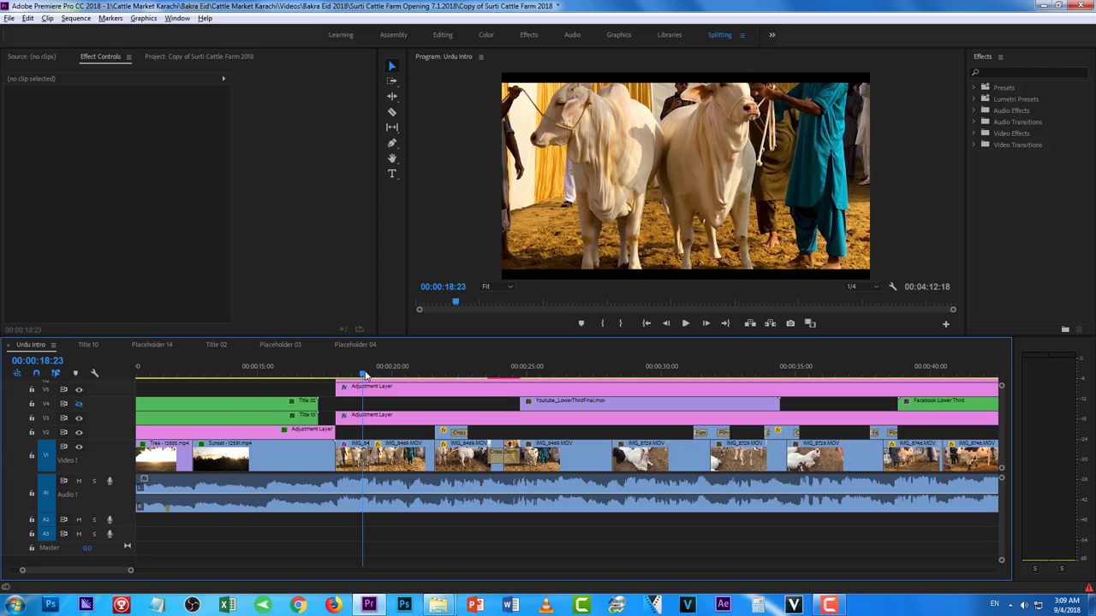
{"action": "left_click_drag", "start_coordinate": [365, 377], "coordinate": [341, 379]}
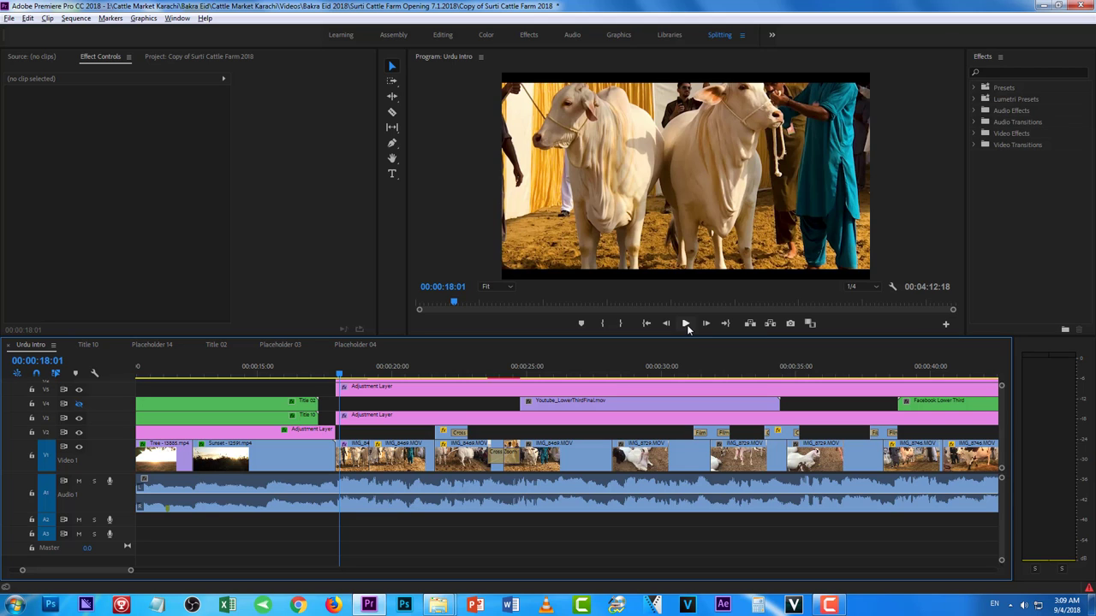
{"action": "left_click", "coordinate": [686, 324]}
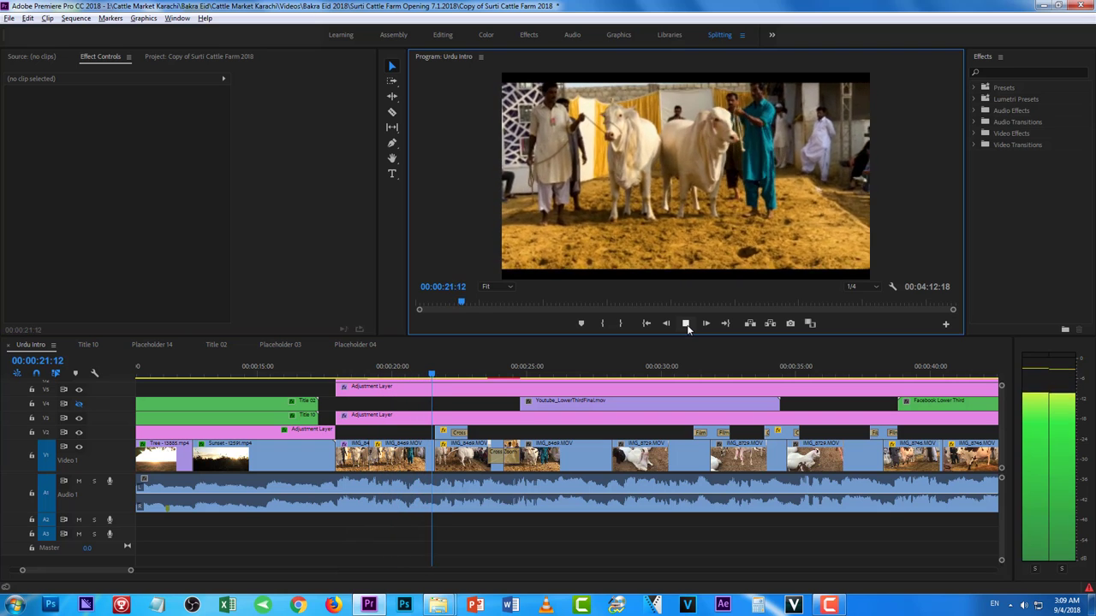
{"action": "left_click", "coordinate": [686, 325]}
{"action": "left_click_drag", "start_coordinate": [355, 366], "coordinate": [360, 382]}
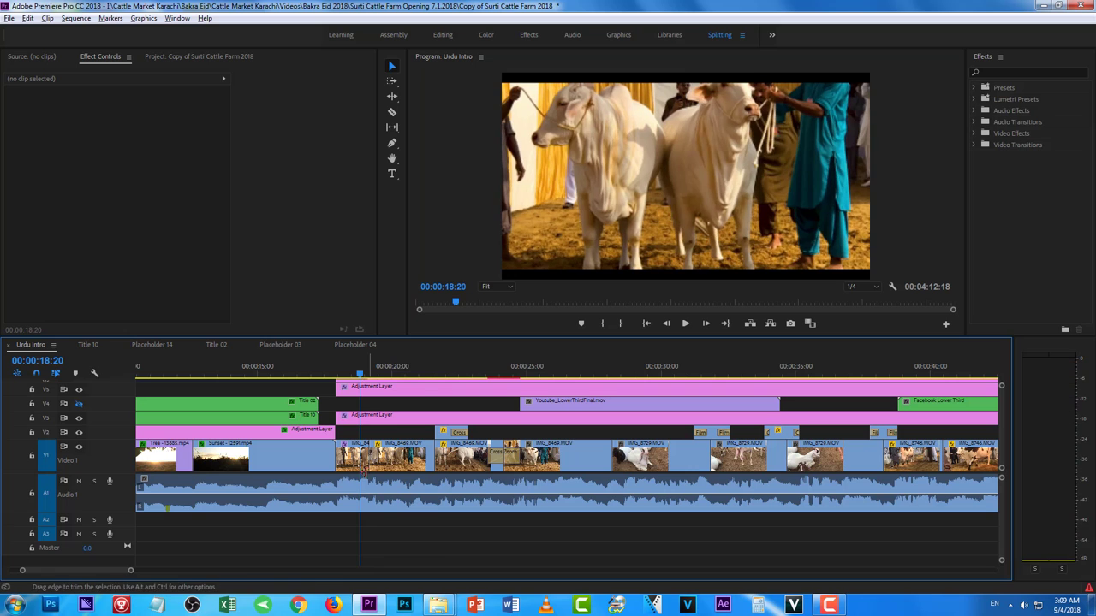
{"action": "left_click", "coordinate": [363, 465]}
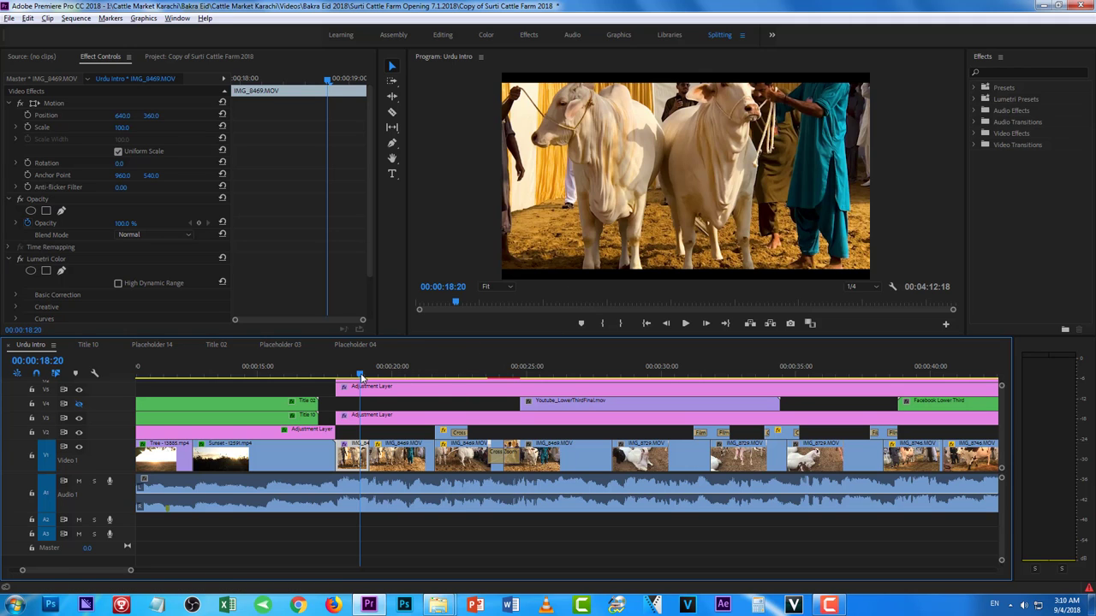
Step: Select the next IMG_8469.MOV clip (Scale 66.7) and scrub back and forth across the 00:00:19 cut
{"action": "left_click_drag", "start_coordinate": [360, 378], "coordinate": [374, 378]}
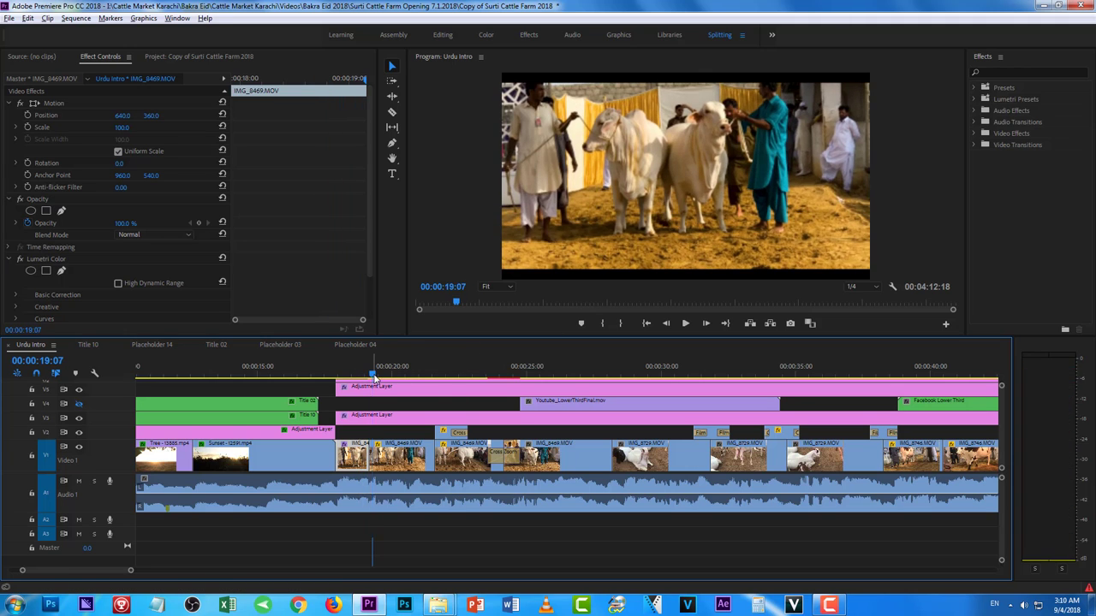
{"action": "left_click", "coordinate": [401, 458]}
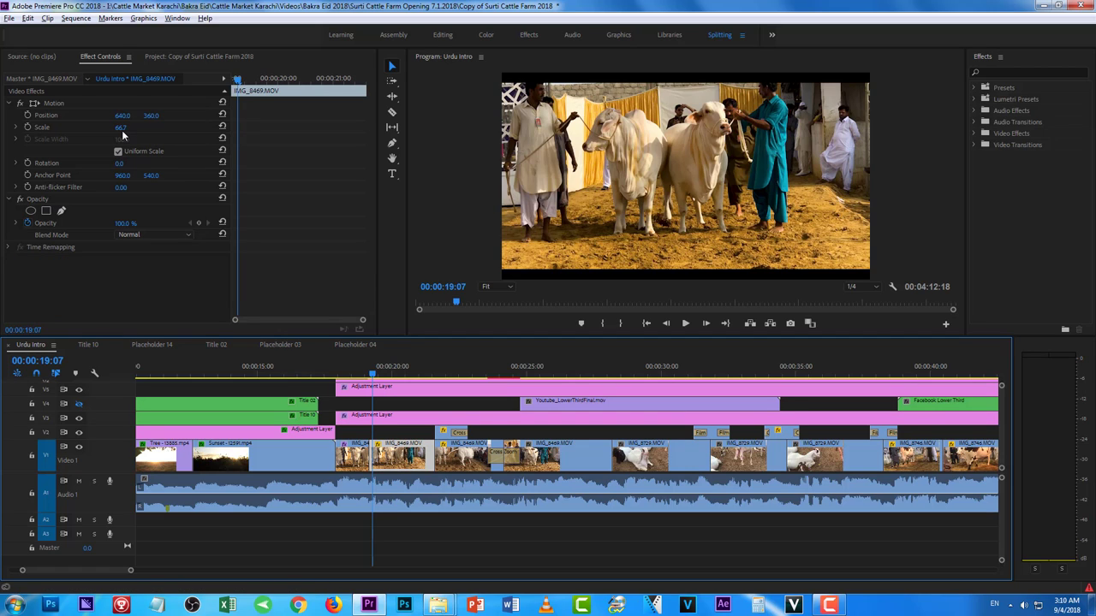
{"action": "left_click", "coordinate": [366, 378]}
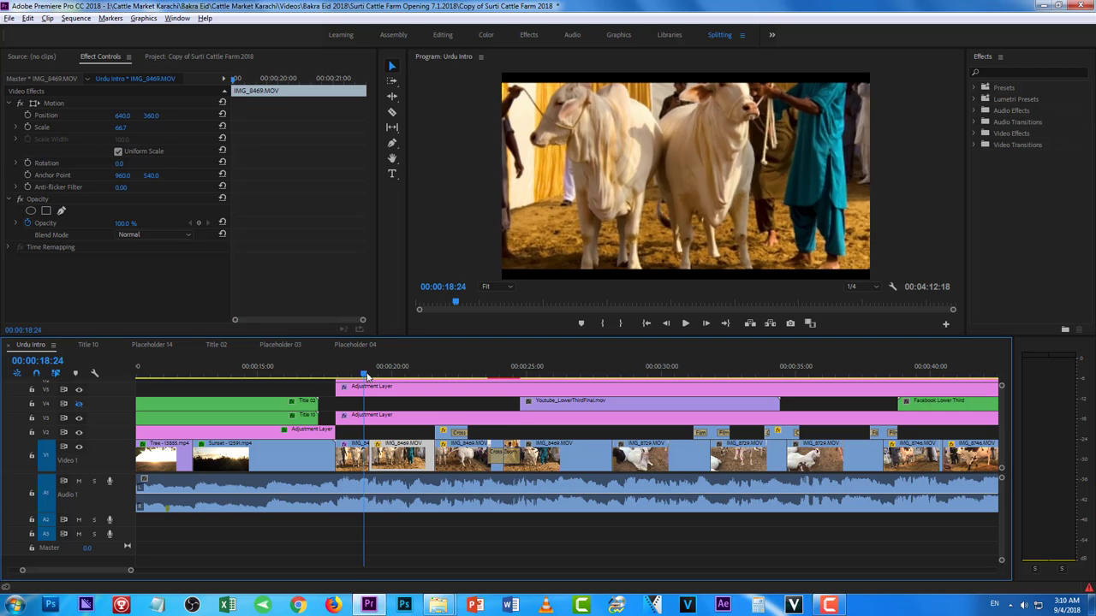
{"action": "left_click_drag", "start_coordinate": [366, 378], "coordinate": [378, 378]}
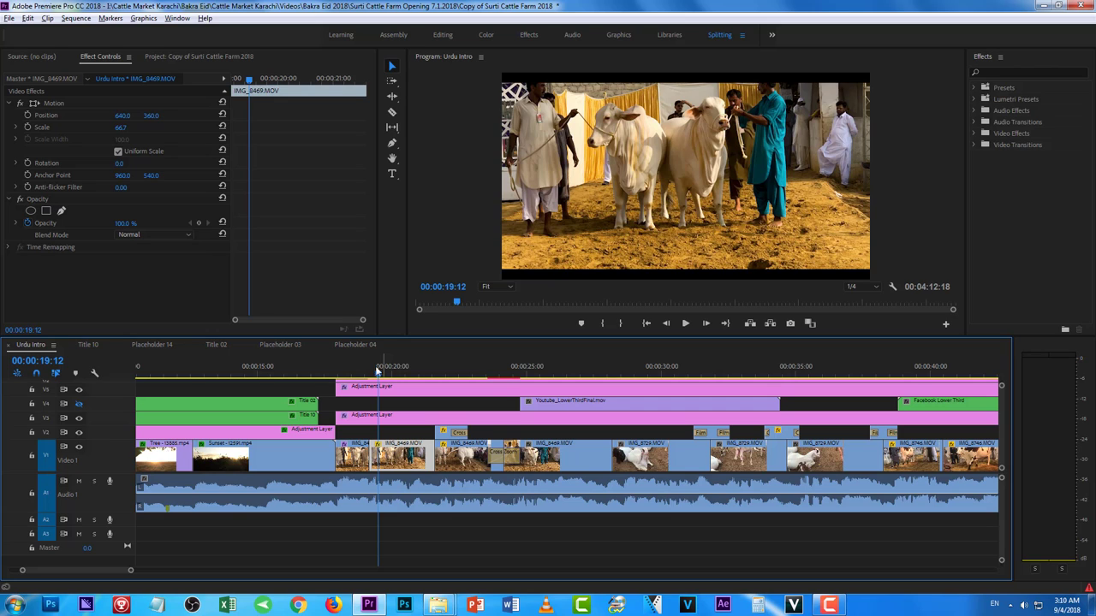
{"action": "left_click", "coordinate": [359, 375]}
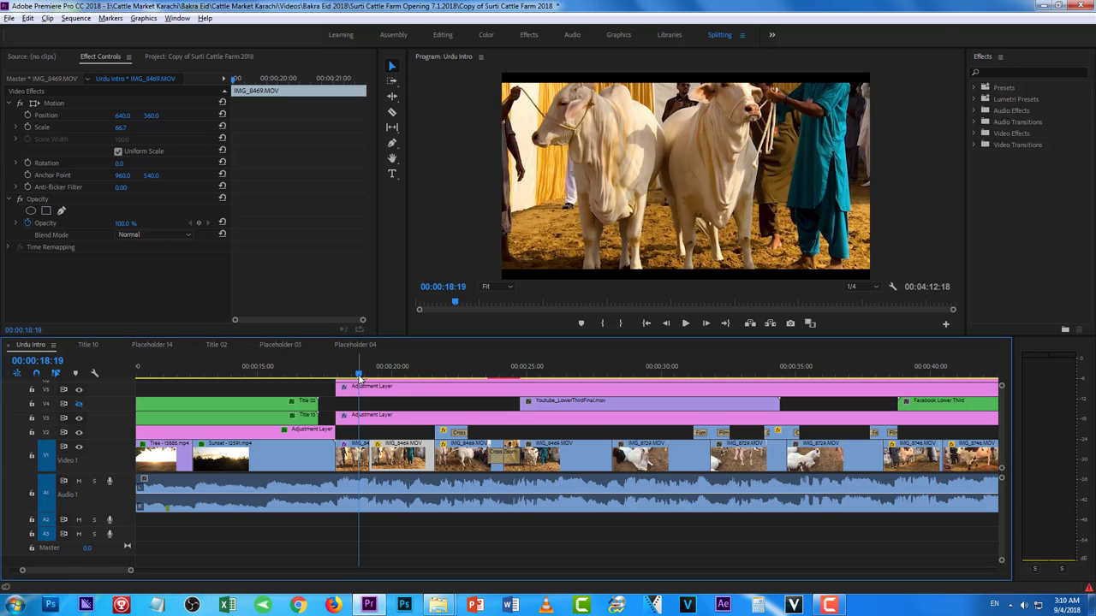
{"action": "mouse_move", "coordinate": [359, 377]}
{"action": "left_mouse_down"}
{"action": "mouse_move", "coordinate": [379, 377]}
{"action": "mouse_move", "coordinate": [353, 382]}
{"action": "left_mouse_up"}
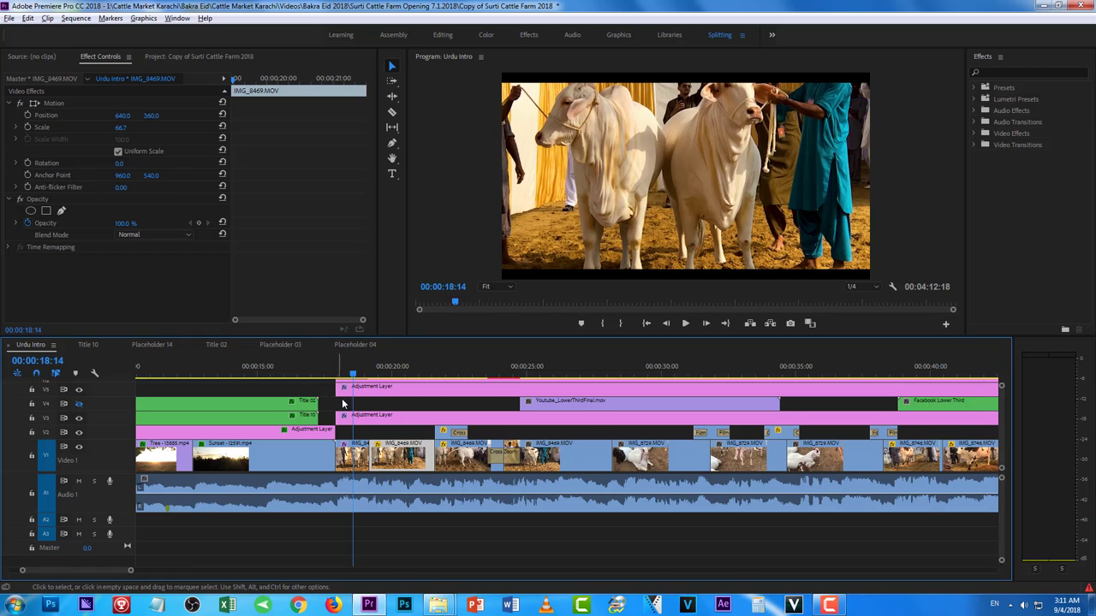
{"action": "left_click", "coordinate": [341, 375]}
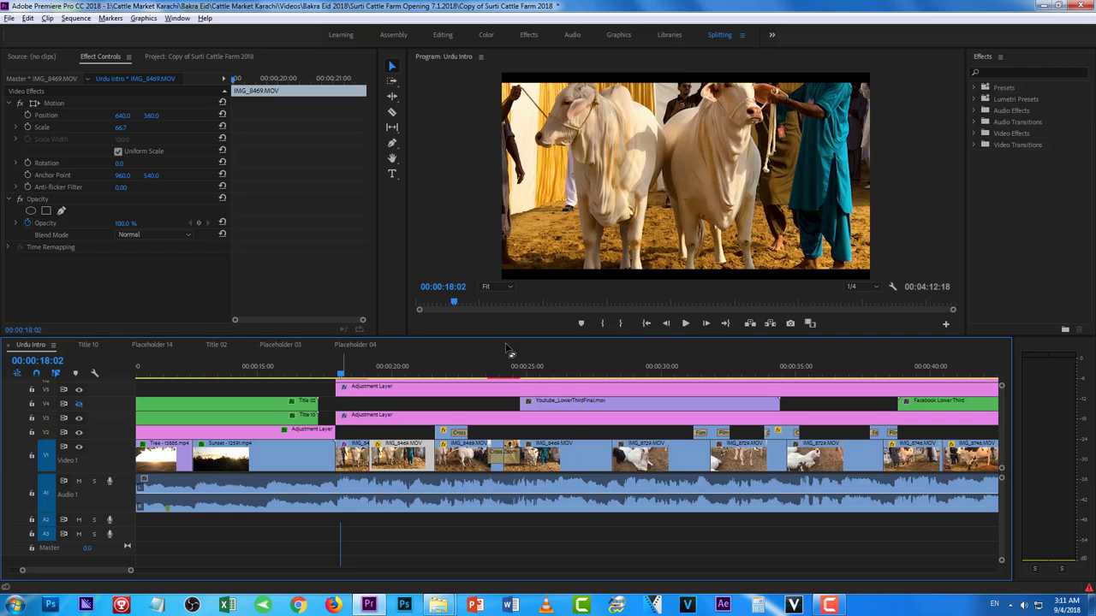
{"action": "left_click", "coordinate": [690, 324]}
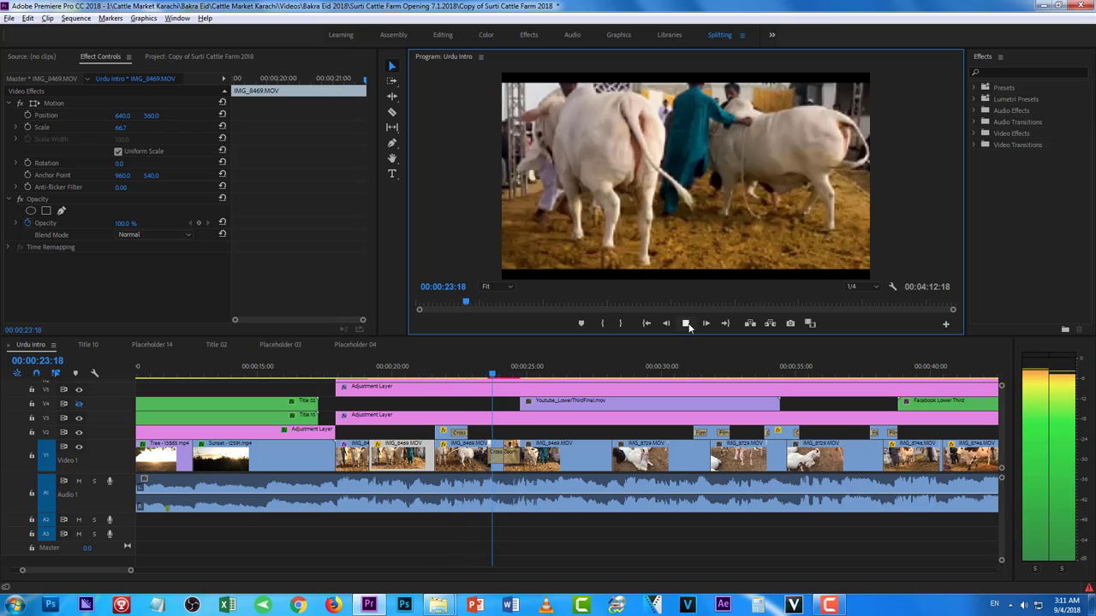
{"action": "left_click", "coordinate": [686, 324]}
{"action": "left_click", "coordinate": [439, 377]}
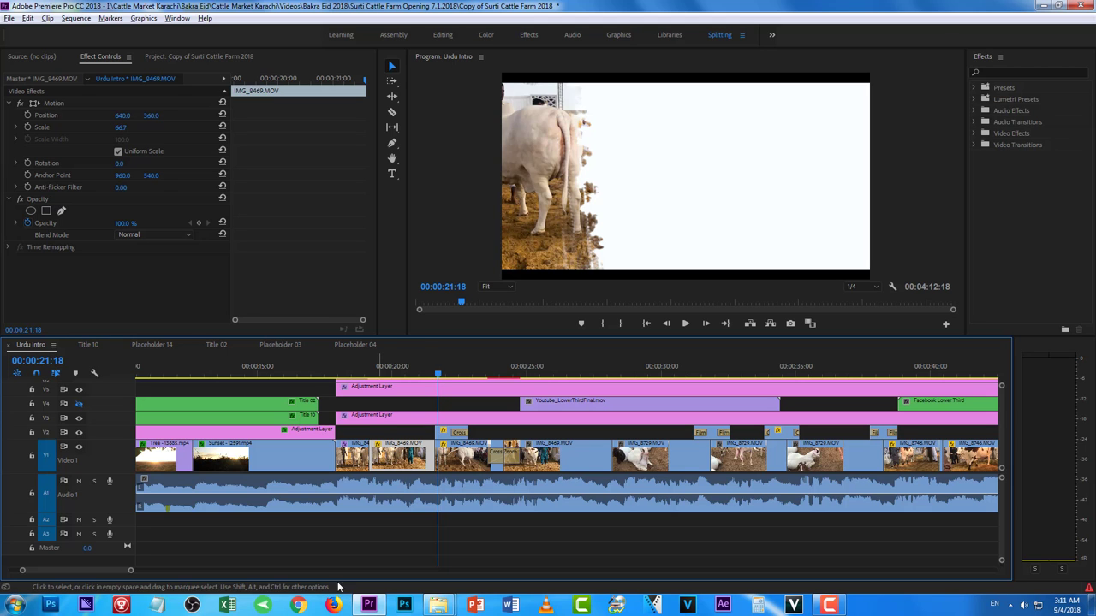
{"action": "left_click", "coordinate": [304, 571]}
{"action": "left_click", "coordinate": [304, 571]}
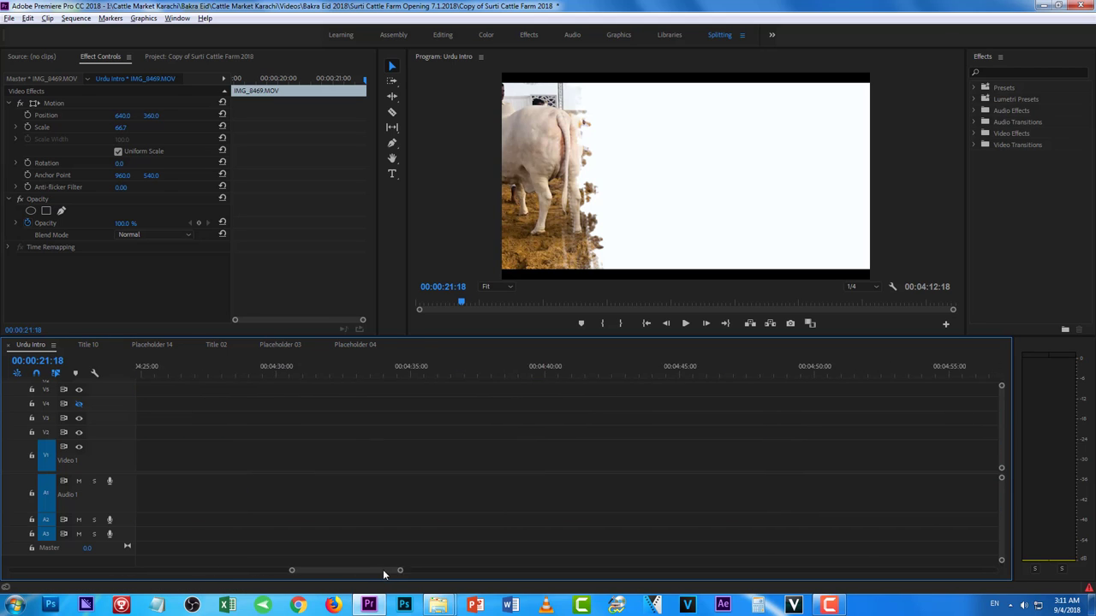
{"action": "left_click_drag", "start_coordinate": [383, 569], "coordinate": [360, 571]}
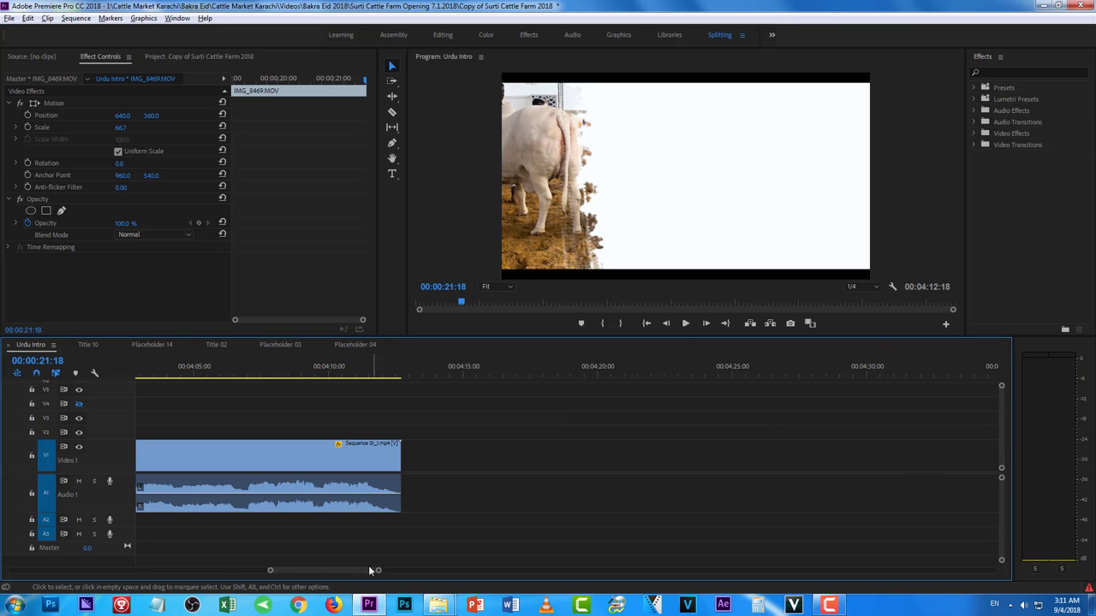
{"action": "left_click_drag", "start_coordinate": [347, 568], "coordinate": [95, 567]}
{"action": "left_click", "coordinate": [434, 371]}
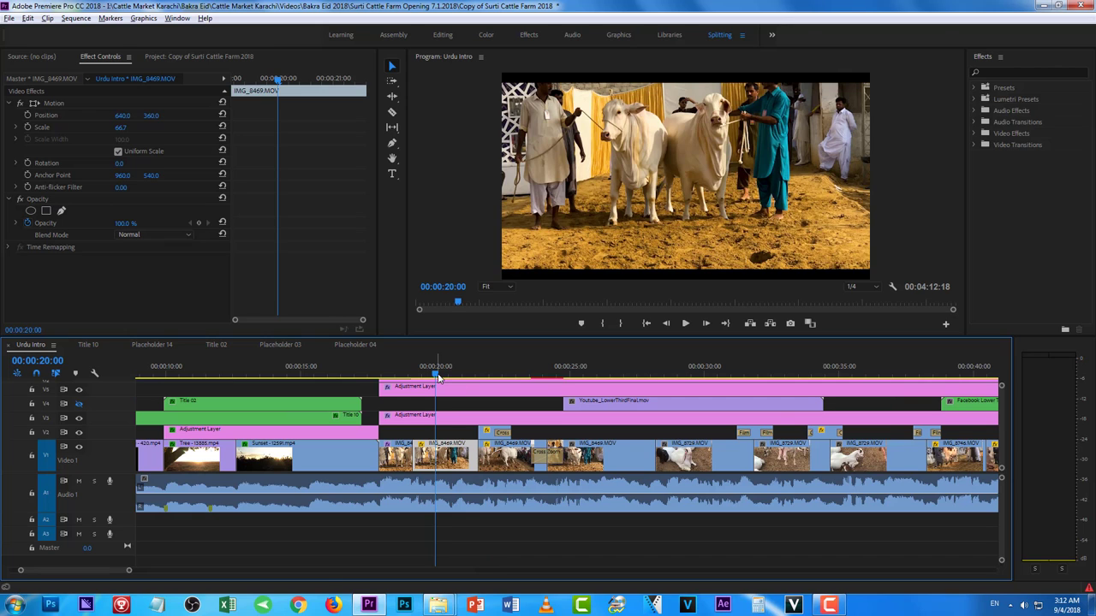
{"action": "left_click", "coordinate": [471, 374]}
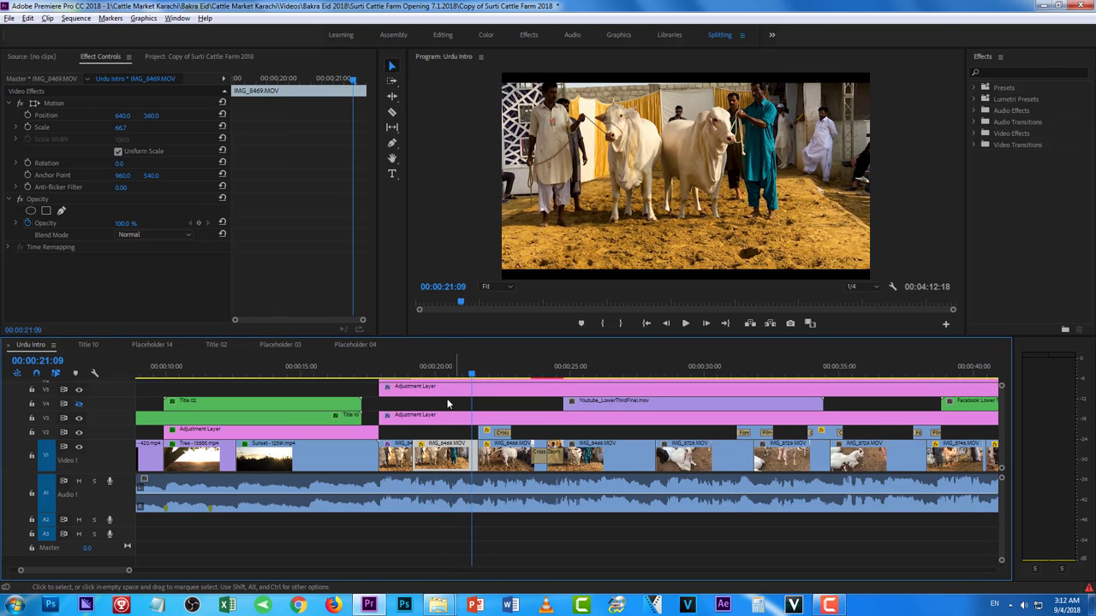
{"action": "left_click", "coordinate": [436, 417]}
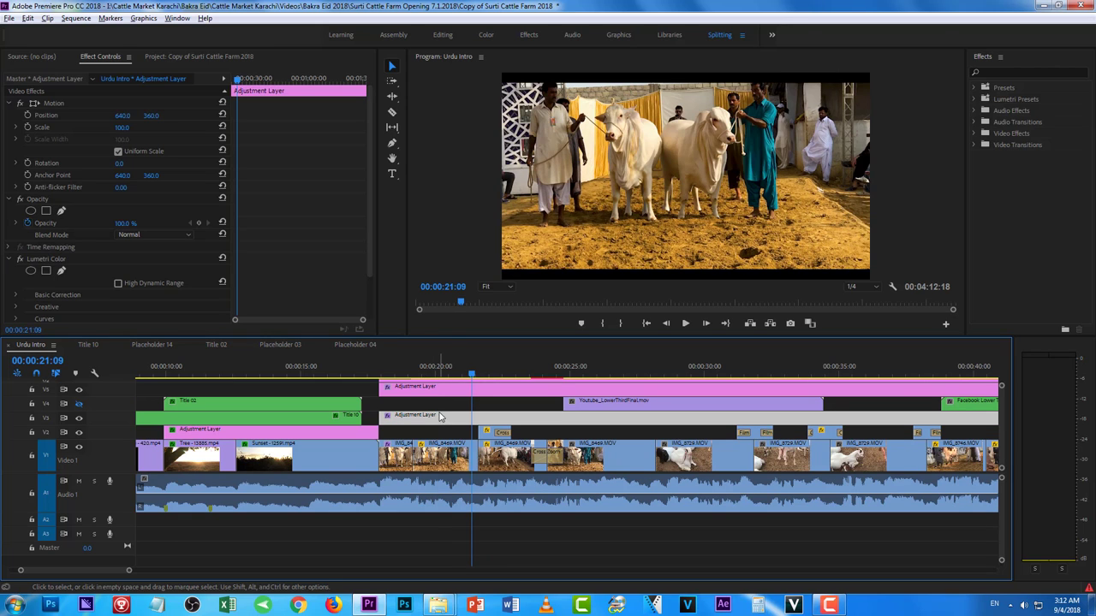
{"action": "left_click", "coordinate": [78, 417]}
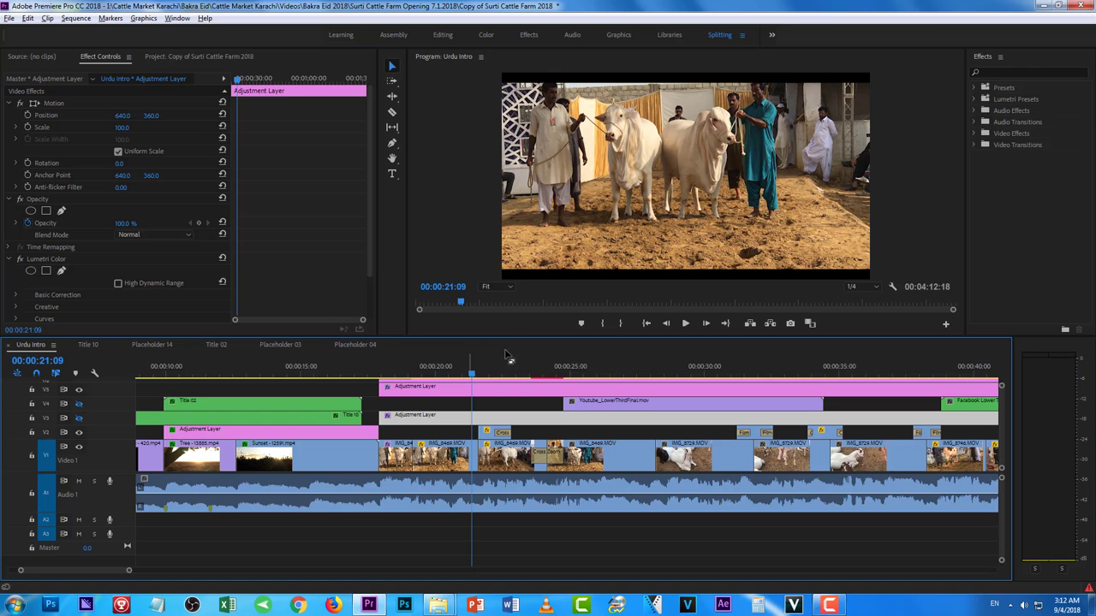
{"action": "left_click", "coordinate": [685, 324]}
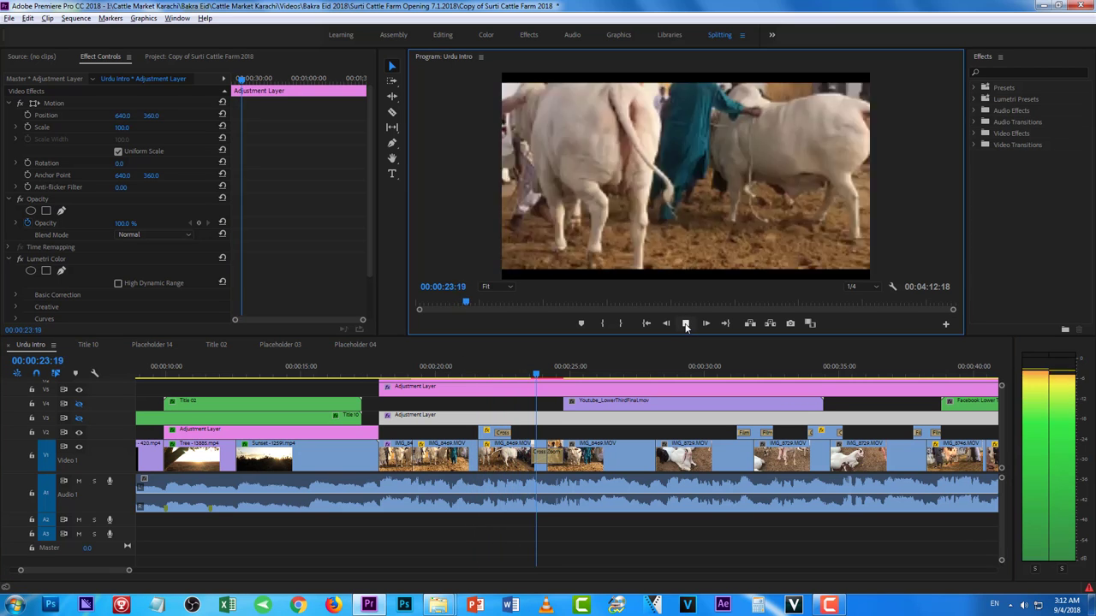
{"action": "left_click", "coordinate": [685, 324]}
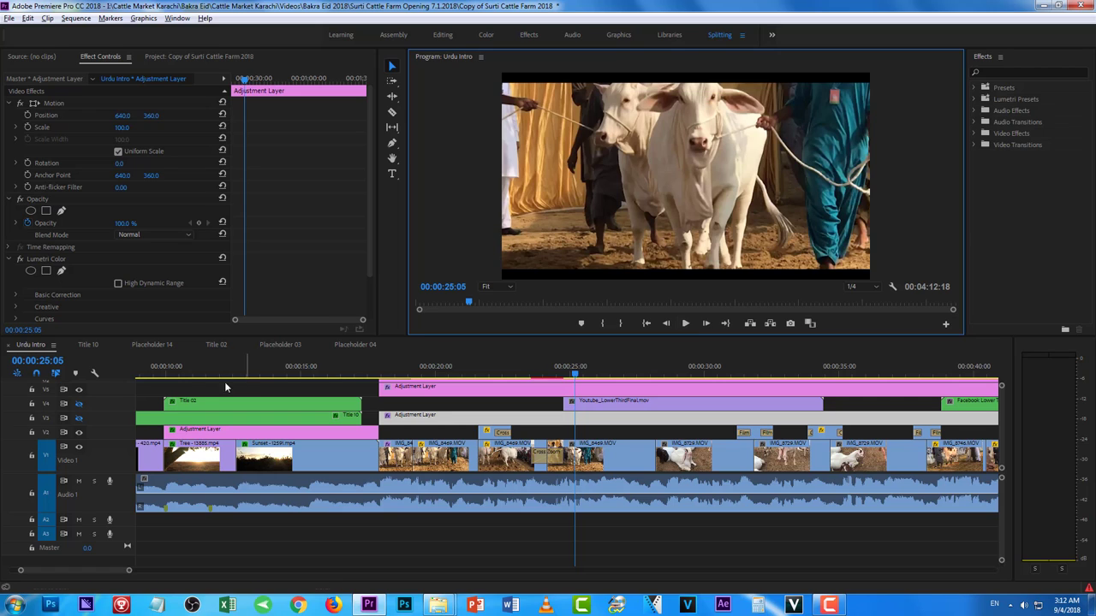
Step: Toggle the V3 and V4 track outputs off and on to compare the graded look
{"action": "left_click", "coordinate": [78, 419]}
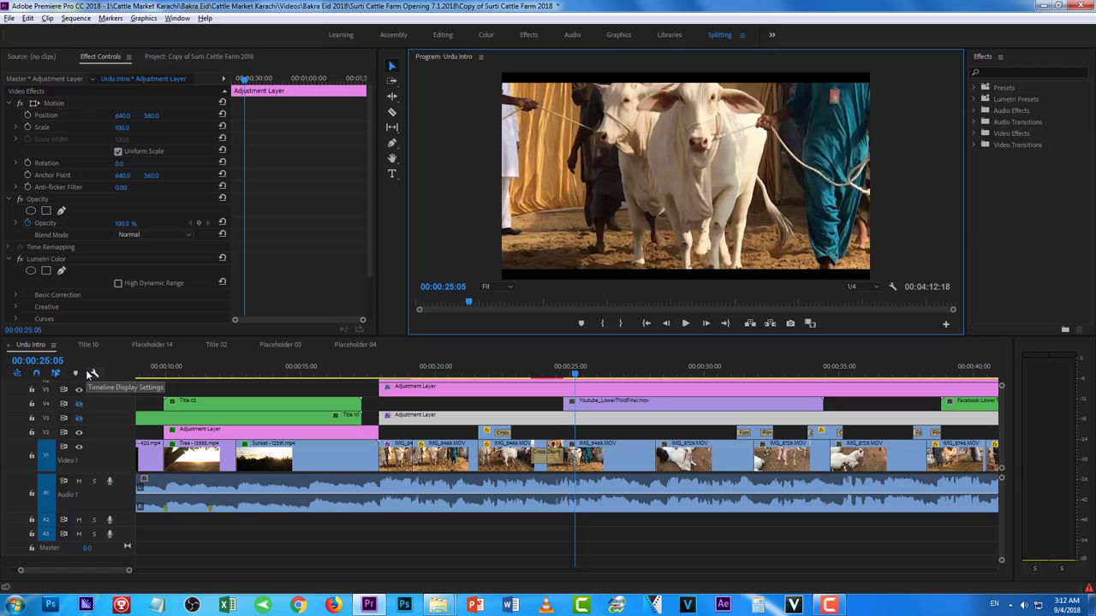
{"action": "left_click", "coordinate": [78, 405]}
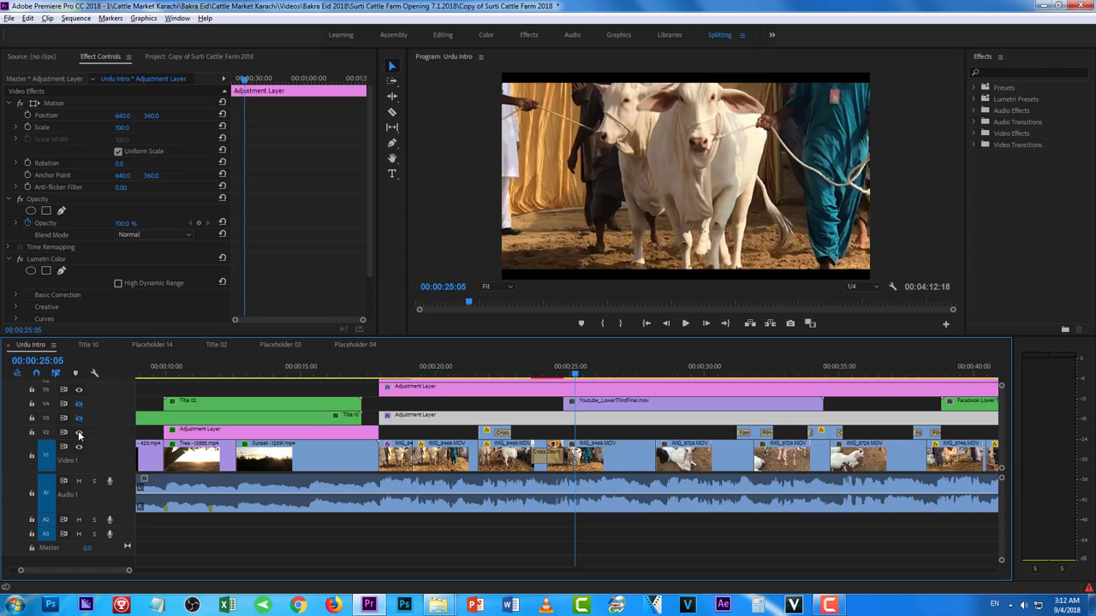
{"action": "left_click", "coordinate": [79, 419]}
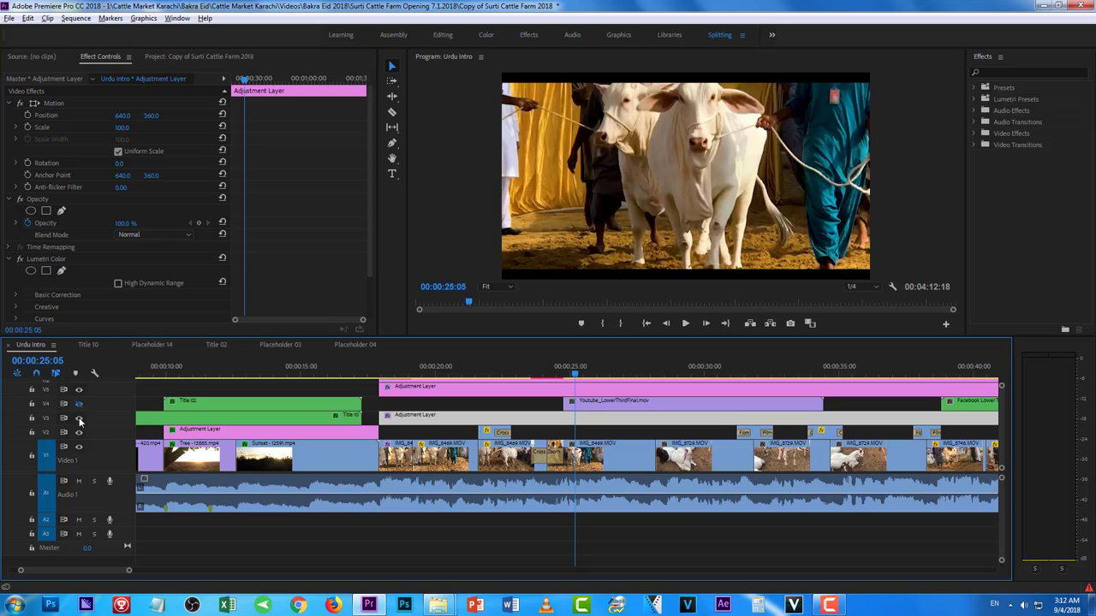
{"action": "left_click", "coordinate": [79, 419]}
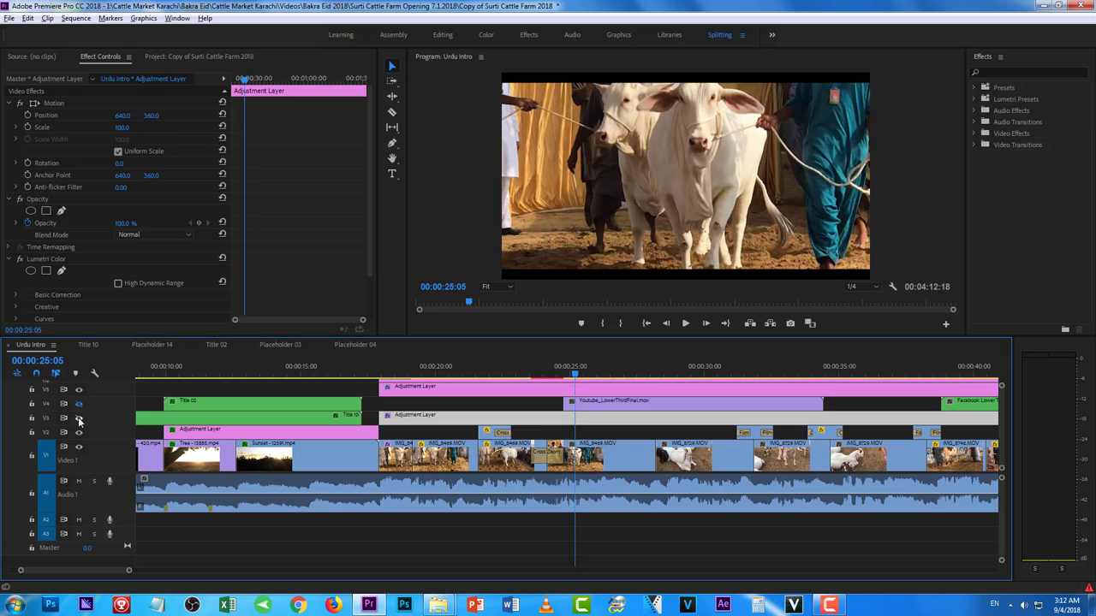
{"action": "left_click", "coordinate": [79, 418]}
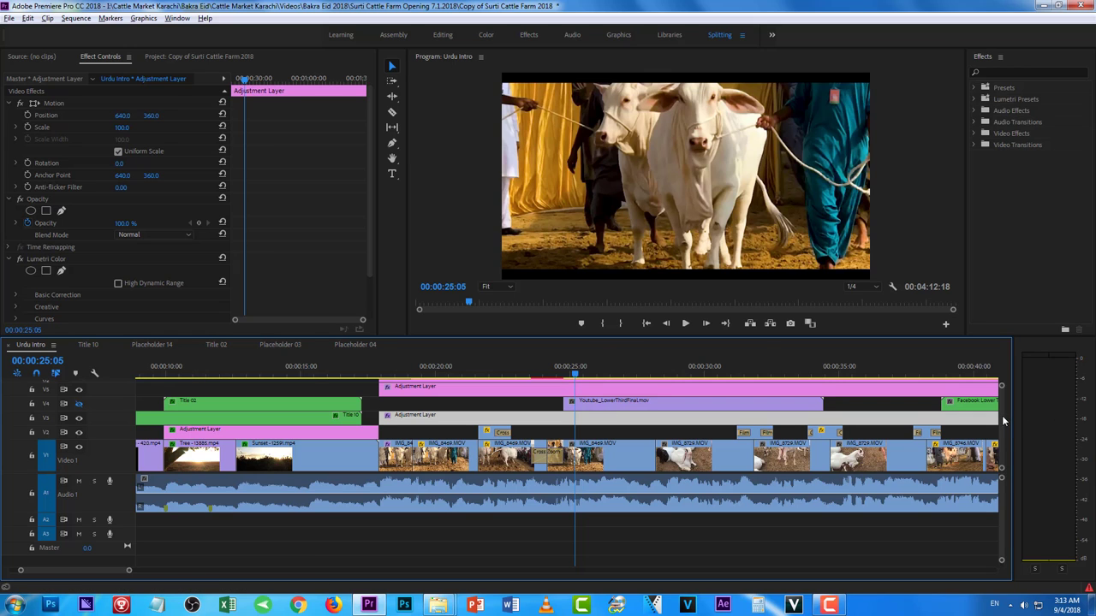
Step: Scrub to the wipe at 00:00:21:13, select the Paint Brush Overlays clip, and bring up the Transitions folder
{"action": "left_click", "coordinate": [488, 375]}
{"action": "mouse_move", "coordinate": [488, 374]}
{"action": "left_mouse_down"}
{"action": "mouse_move", "coordinate": [477, 386]}
{"action": "mouse_move", "coordinate": [502, 385]}
{"action": "left_mouse_up"}
{"action": "left_click", "coordinate": [494, 434]}
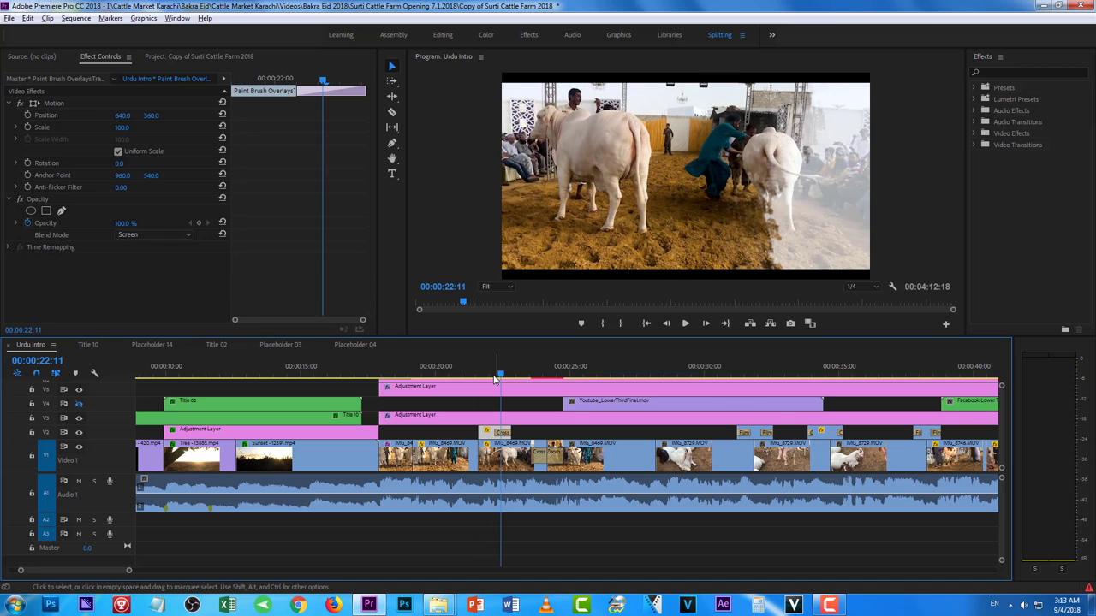
{"action": "mouse_move", "coordinate": [438, 605]}
{"action": "left_click", "coordinate": [483, 556]}
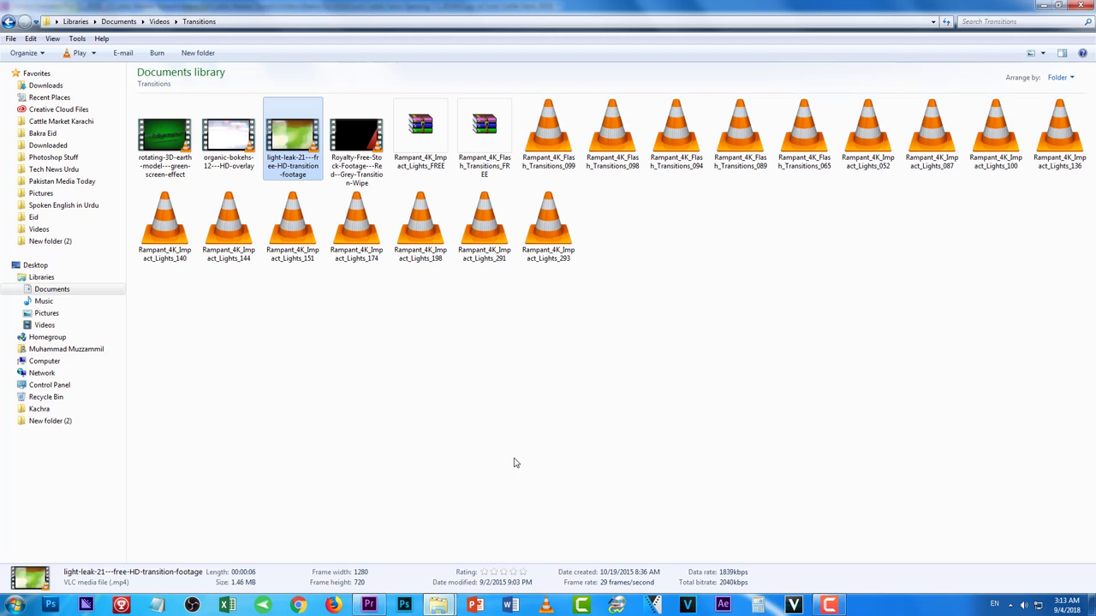
Step: Preview the organic-bokehs-12 overlay and light-leak-21 transition clips in VLC, then minimize Explorer
{"action": "double_click", "coordinate": [238, 146]}
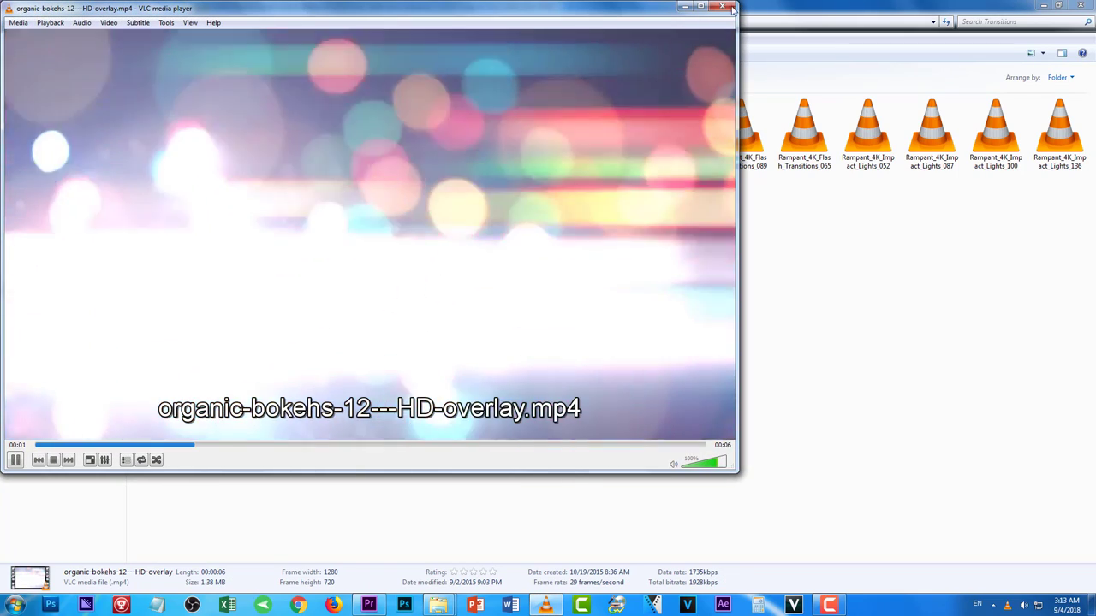
{"action": "left_click", "coordinate": [732, 8]}
{"action": "double_click", "coordinate": [299, 144]}
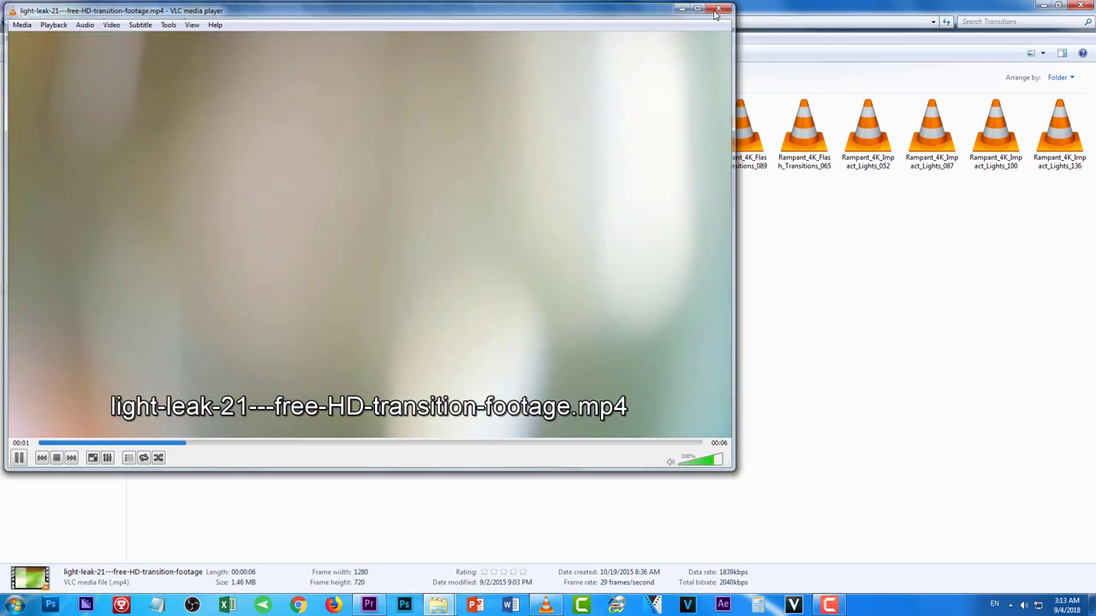
{"action": "left_click", "coordinate": [722, 6]}
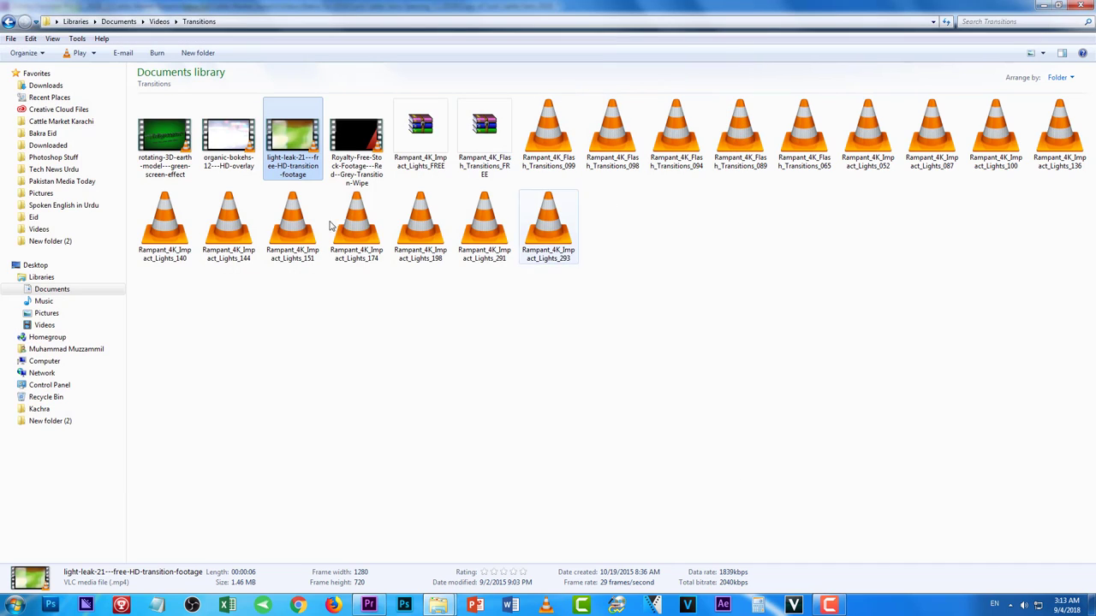
{"action": "left_click", "coordinate": [1042, 6]}
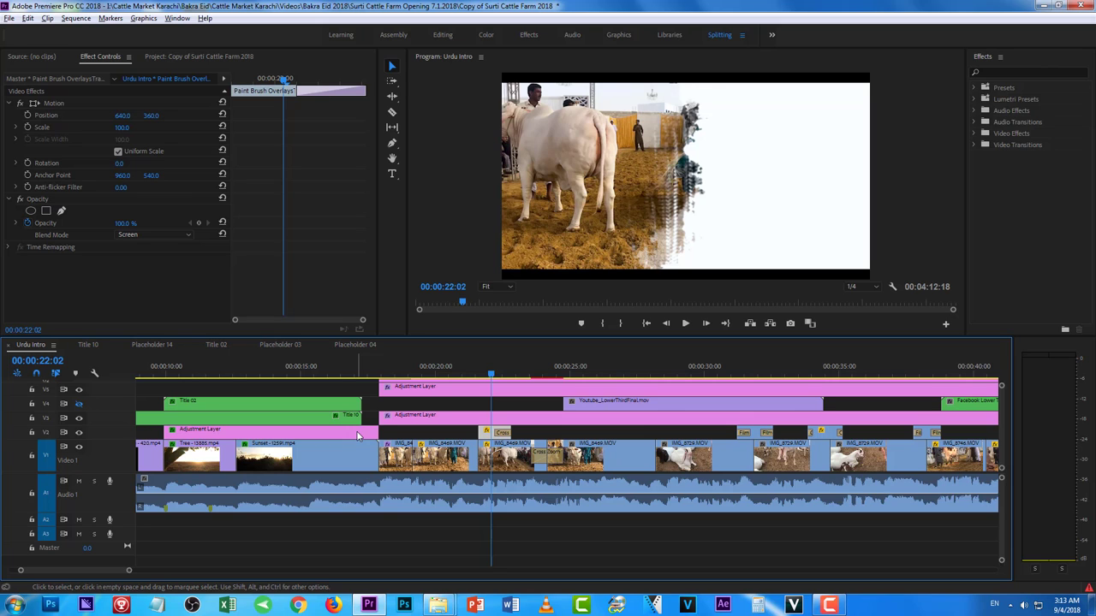
{"action": "left_click", "coordinate": [480, 377]}
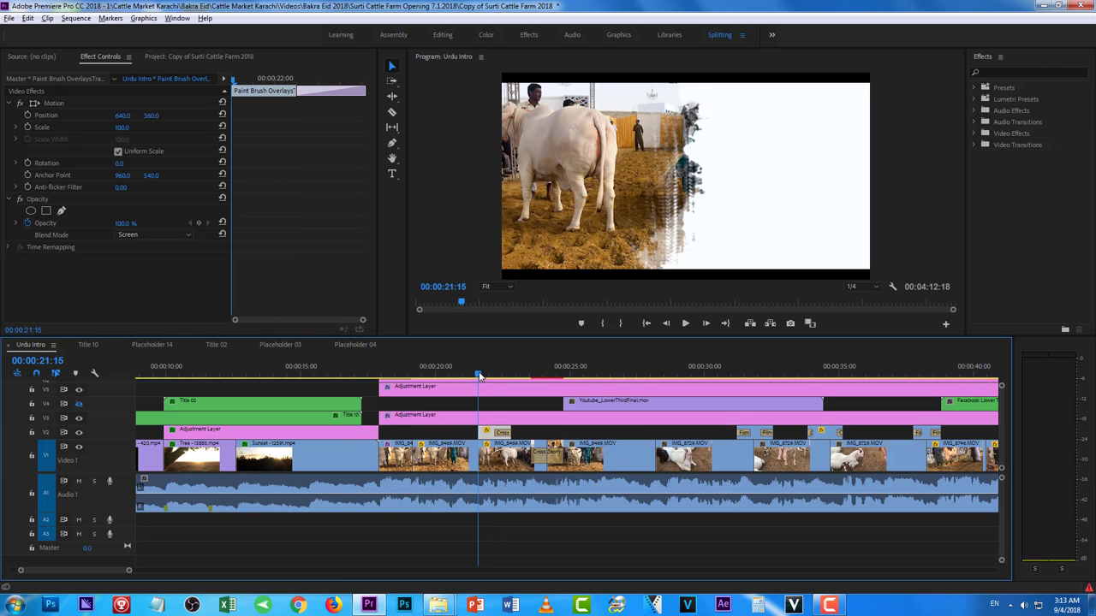
{"action": "left_click_drag", "start_coordinate": [480, 375], "coordinate": [489, 377]}
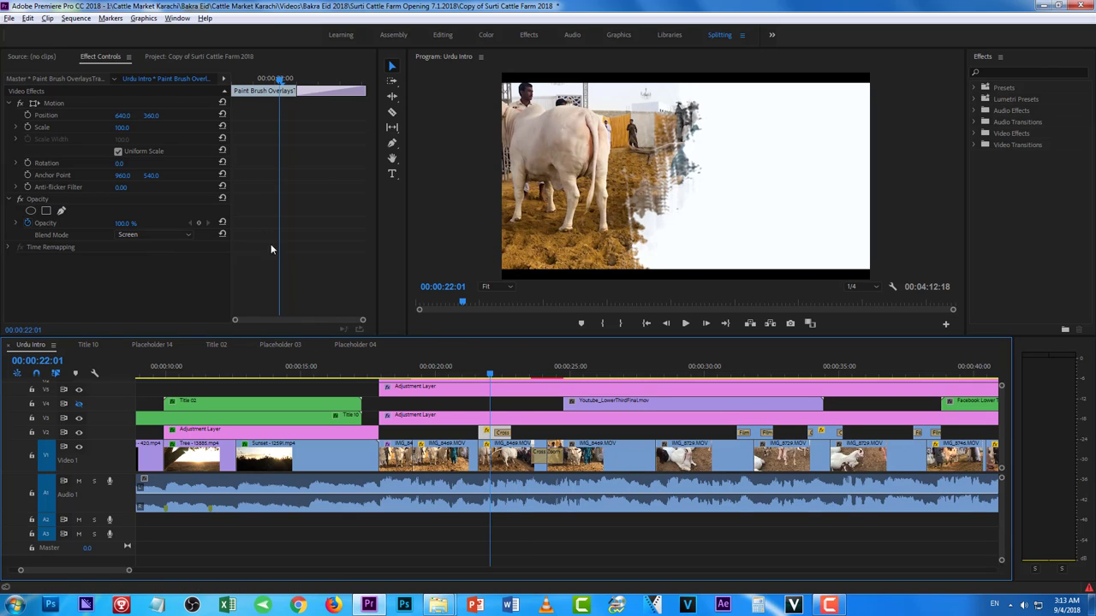
{"action": "left_click", "coordinate": [162, 234]}
{"action": "left_click", "coordinate": [159, 245]}
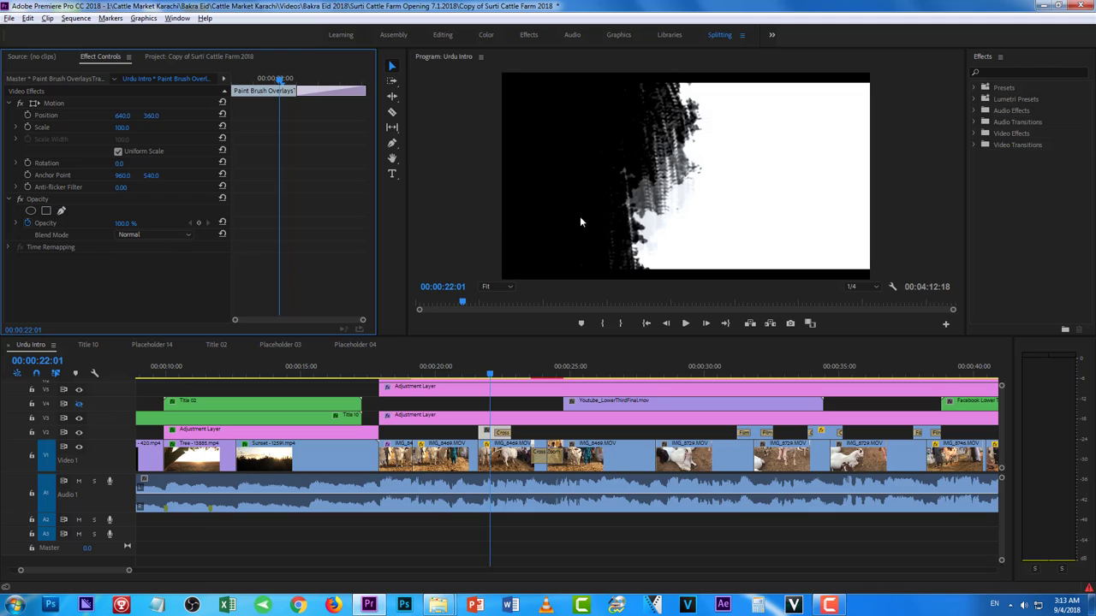
{"action": "left_click", "coordinate": [144, 237]}
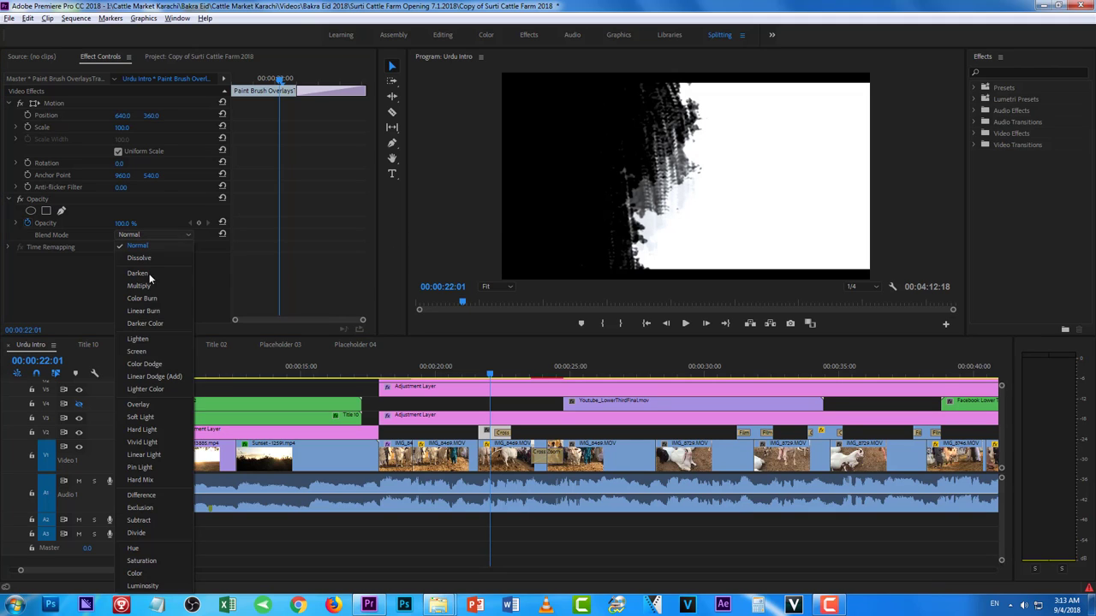
{"action": "left_click", "coordinate": [141, 354]}
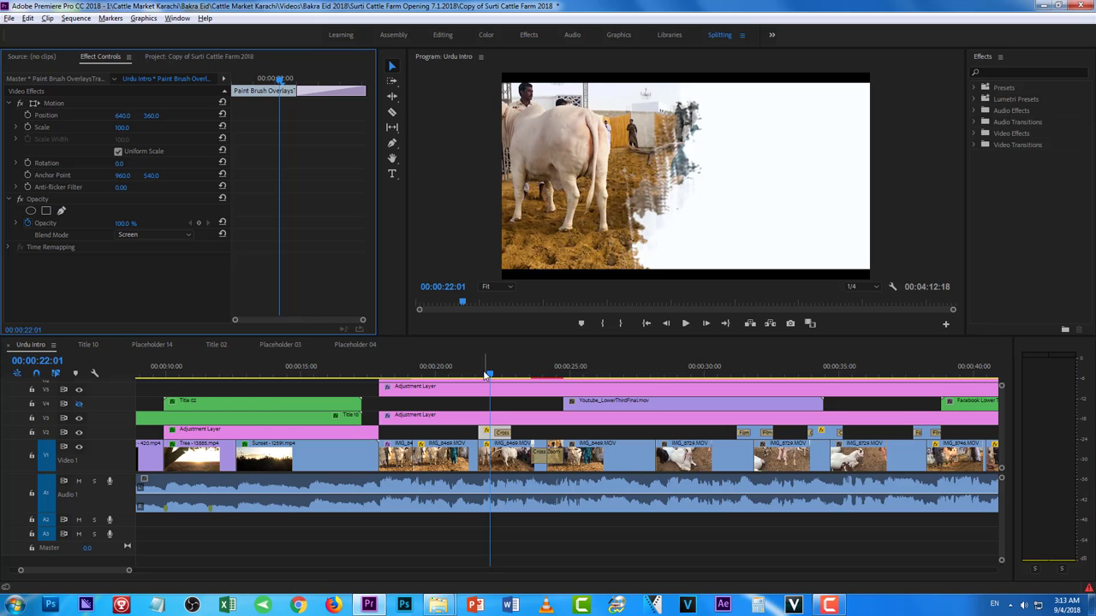
Step: Scrub between 00:00:18:16 and 00:00:25:09 through the overlay and transitions
{"action": "left_click_drag", "start_coordinate": [485, 374], "coordinate": [432, 376]}
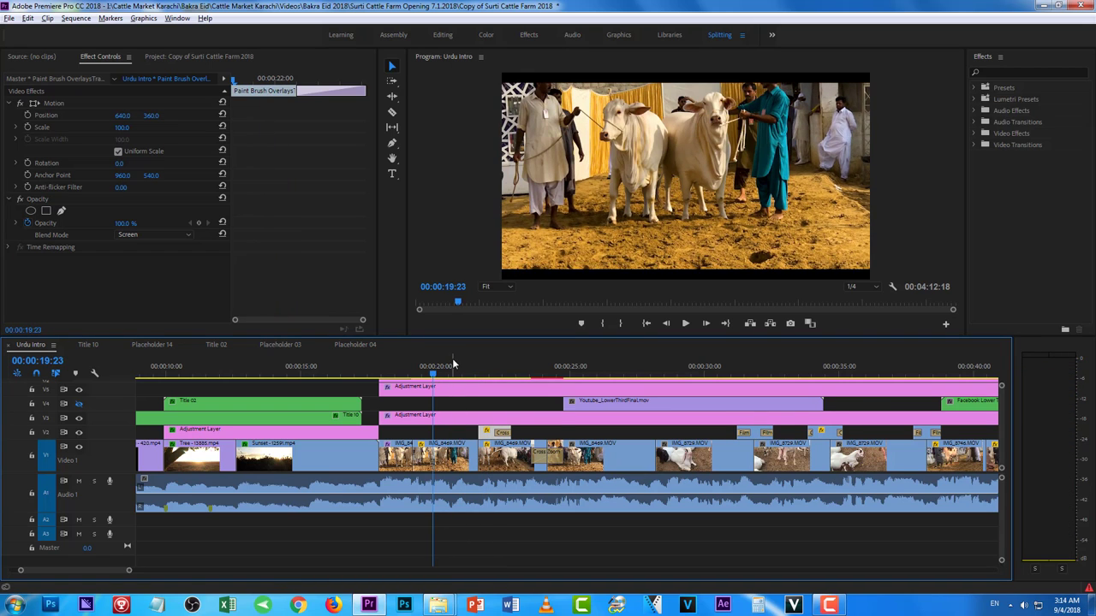
{"action": "left_click", "coordinate": [399, 374]}
{"action": "left_click_drag", "start_coordinate": [399, 374], "coordinate": [510, 377]}
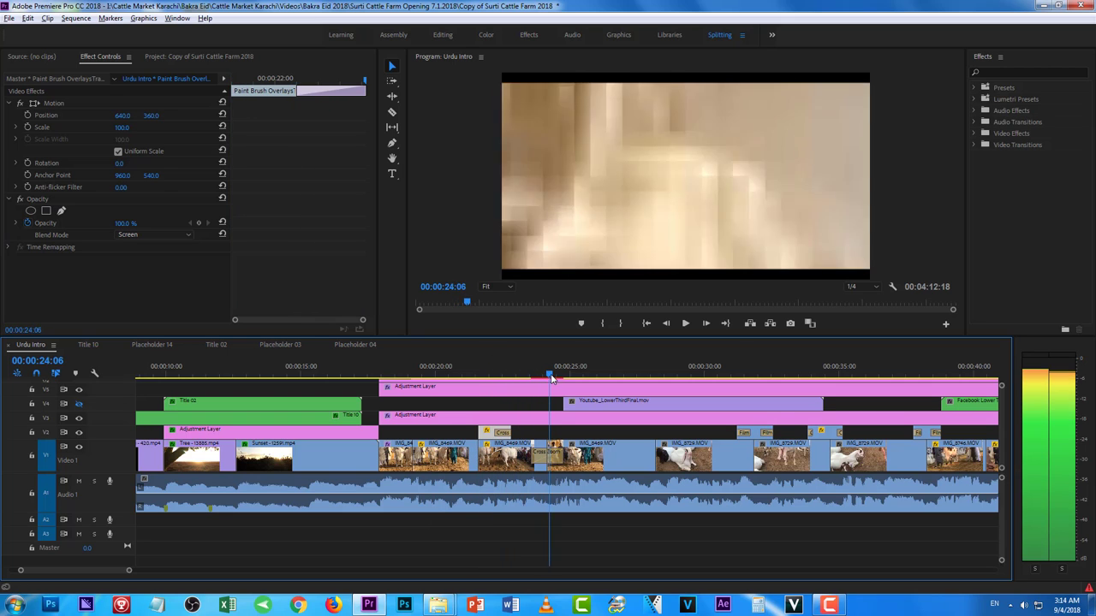
{"action": "left_click_drag", "start_coordinate": [510, 377], "coordinate": [563, 379]}
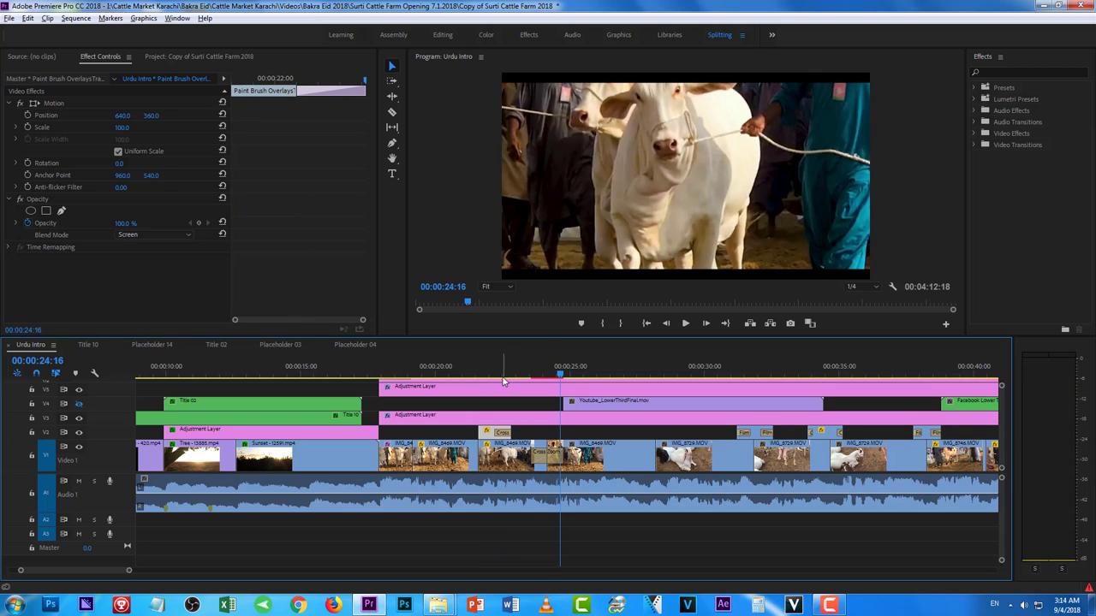
{"action": "left_click", "coordinate": [444, 374]}
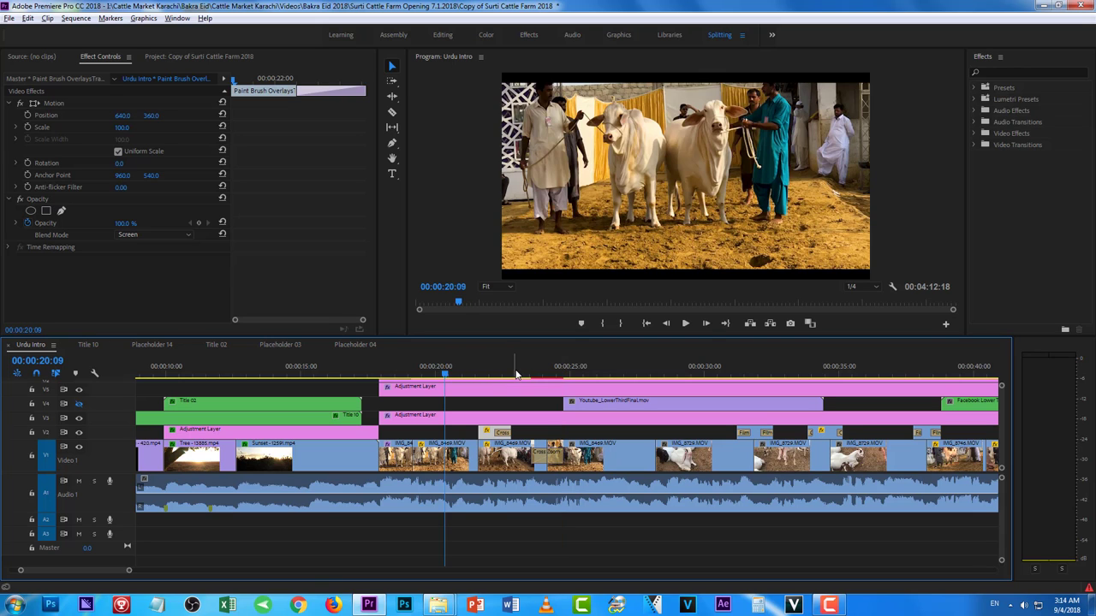
{"action": "left_click", "coordinate": [515, 374]}
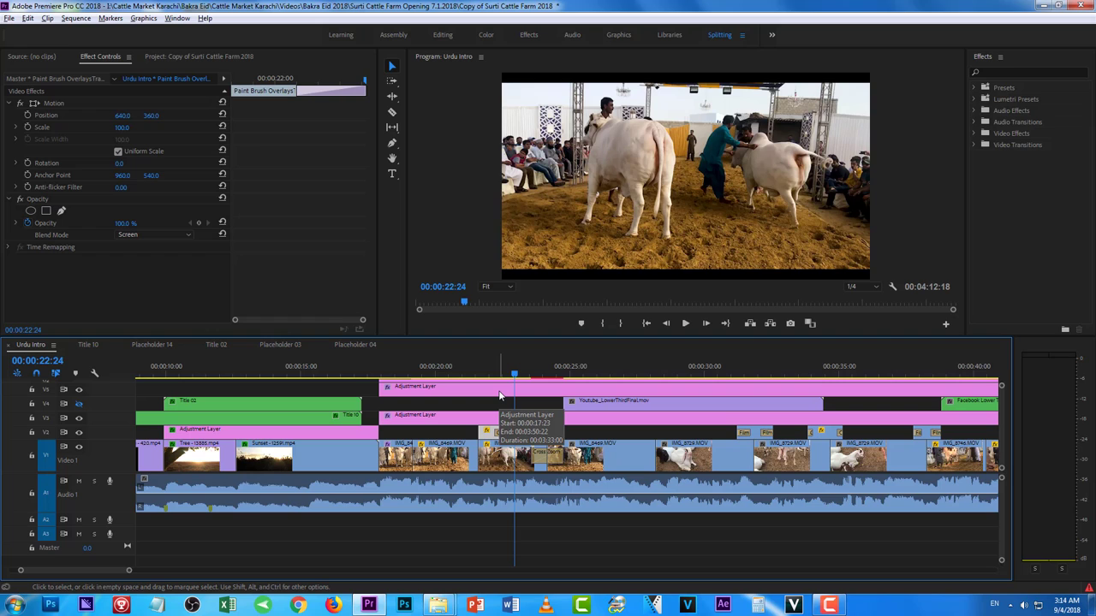
{"action": "left_click", "coordinate": [581, 375]}
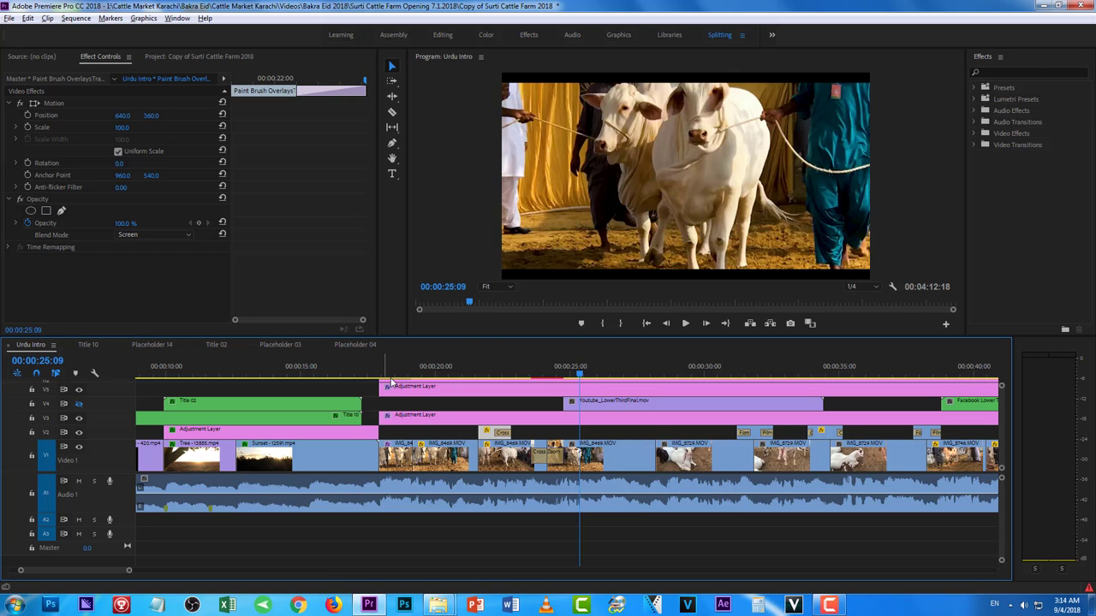
Step: Replay from 00:00:18:17, stop, and return the playhead to the transition near 00:00:23:21
{"action": "left_click", "coordinate": [399, 372]}
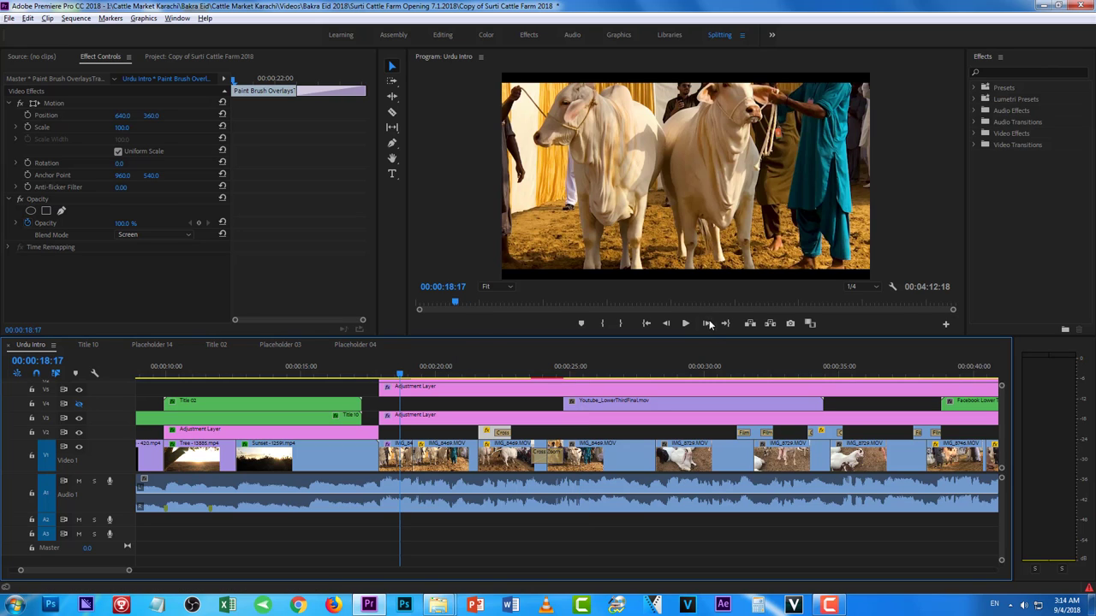
{"action": "left_click", "coordinate": [685, 323]}
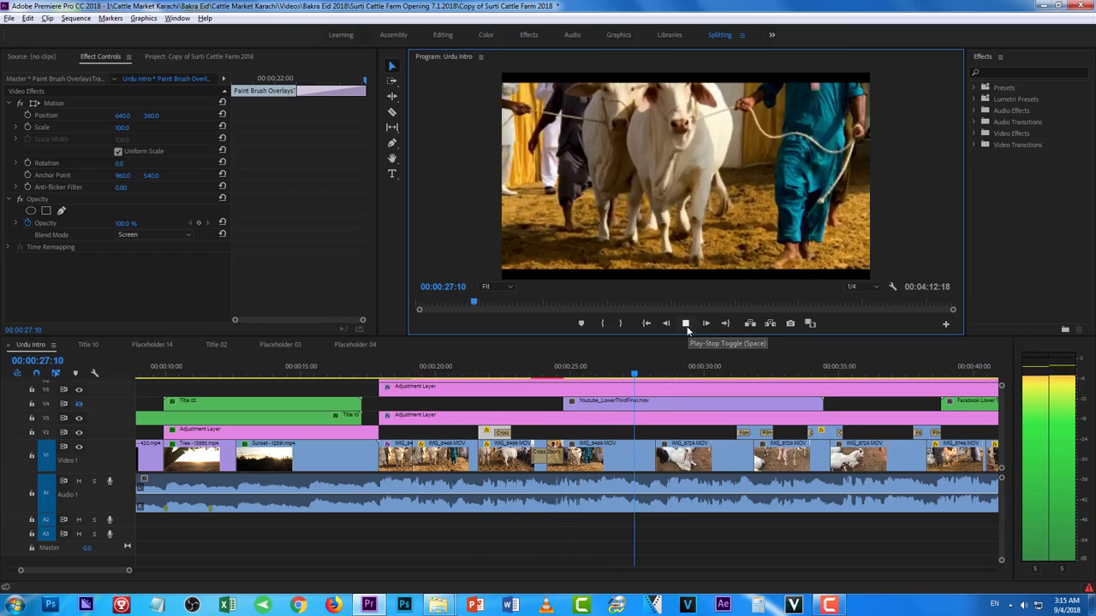
{"action": "left_click", "coordinate": [685, 325]}
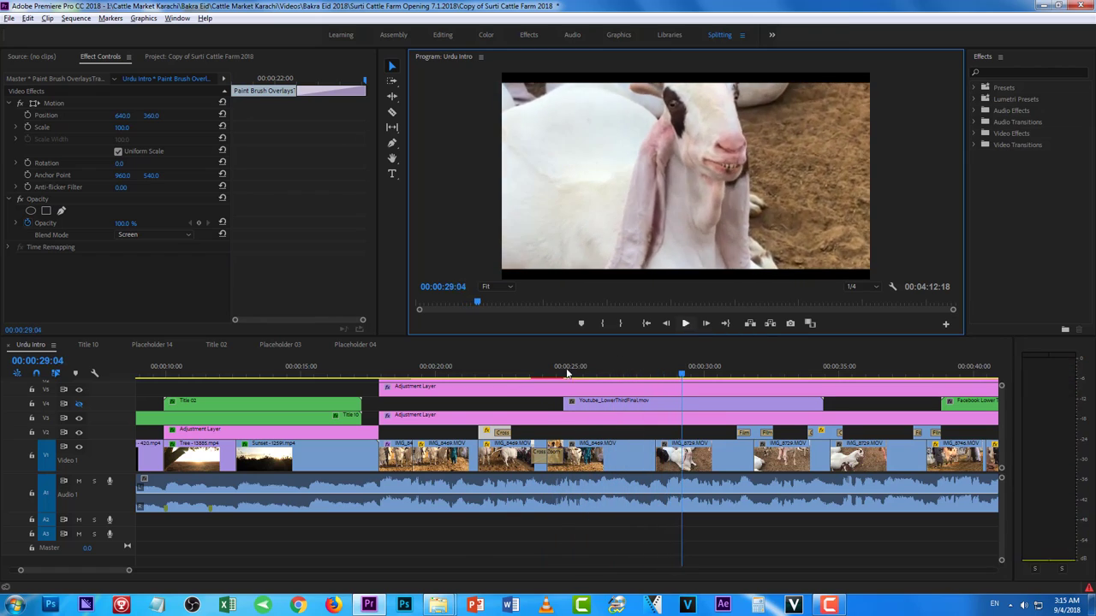
{"action": "left_click_drag", "start_coordinate": [530, 374], "coordinate": [538, 374]}
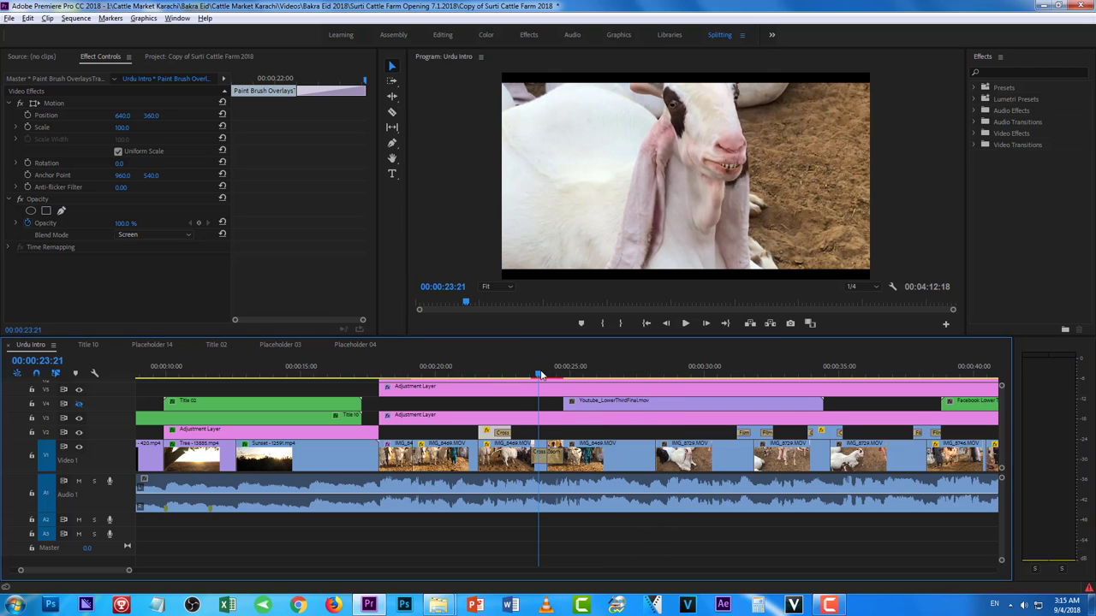
Step: Select the Cross Zoom transition on V1 to show its settings in Effect Controls
{"action": "left_click", "coordinate": [553, 462]}
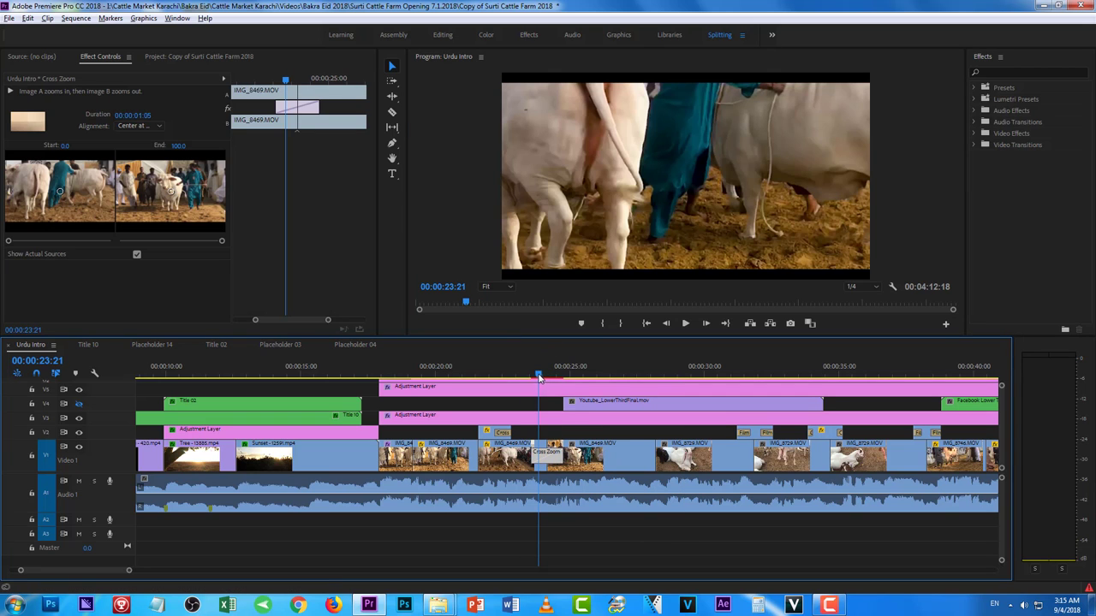
{"action": "left_click", "coordinate": [554, 377]}
{"action": "left_click_drag", "start_coordinate": [554, 376], "coordinate": [540, 377]}
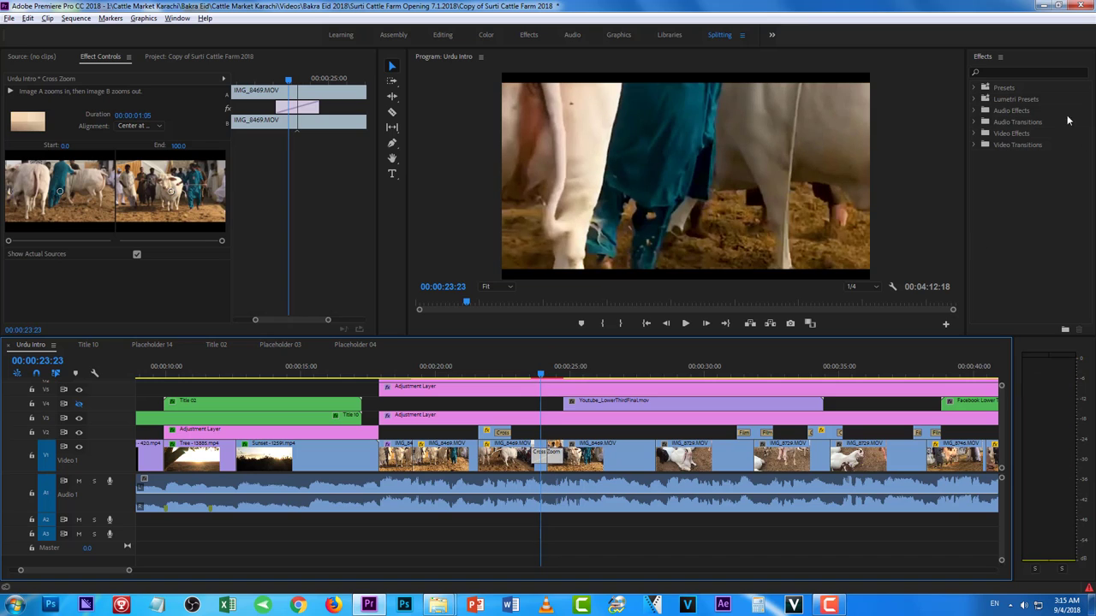
Step: Locate Cross Zoom under Video Transitions > Zoom and park the playhead at 00:00:23:15
{"action": "left_click", "coordinate": [974, 145]}
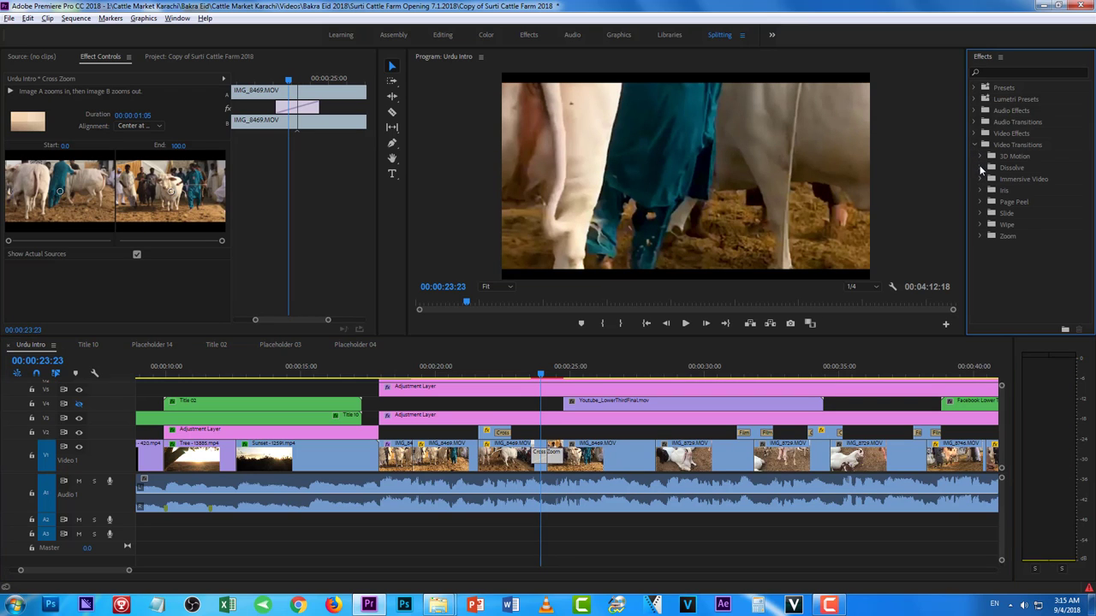
{"action": "left_click", "coordinate": [980, 168]}
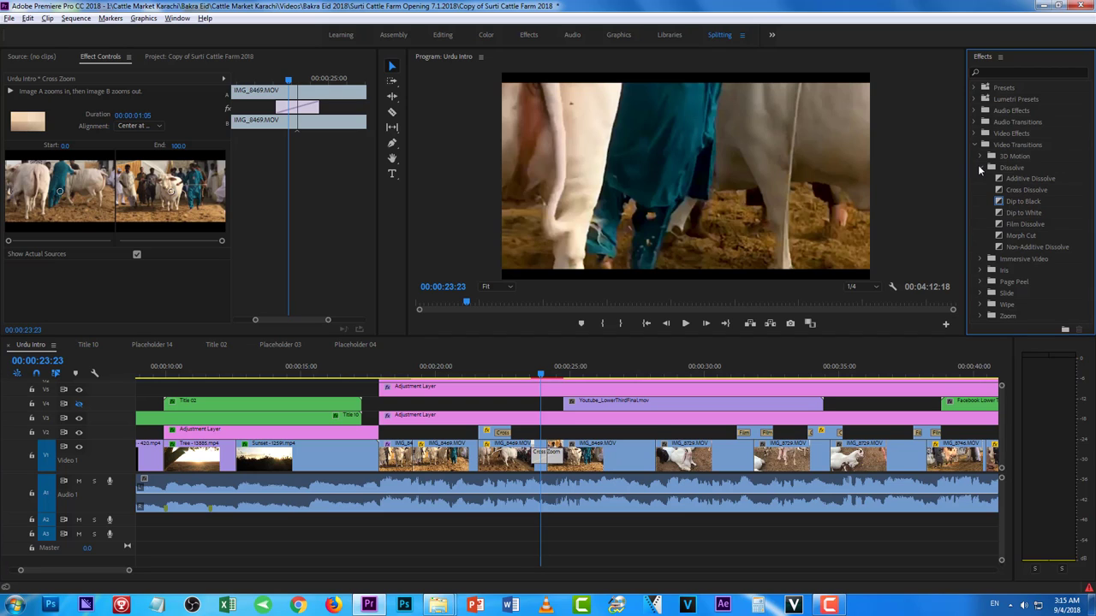
{"action": "left_click", "coordinate": [980, 168]}
{"action": "left_click", "coordinate": [981, 235]}
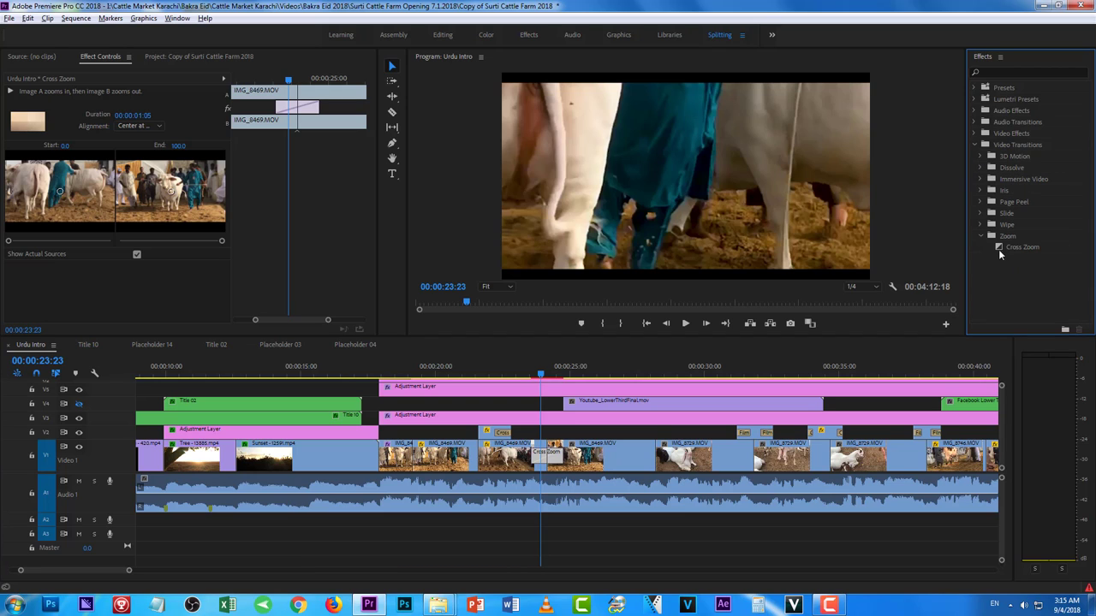
{"action": "left_click", "coordinate": [999, 248]}
{"action": "left_click", "coordinate": [533, 377]}
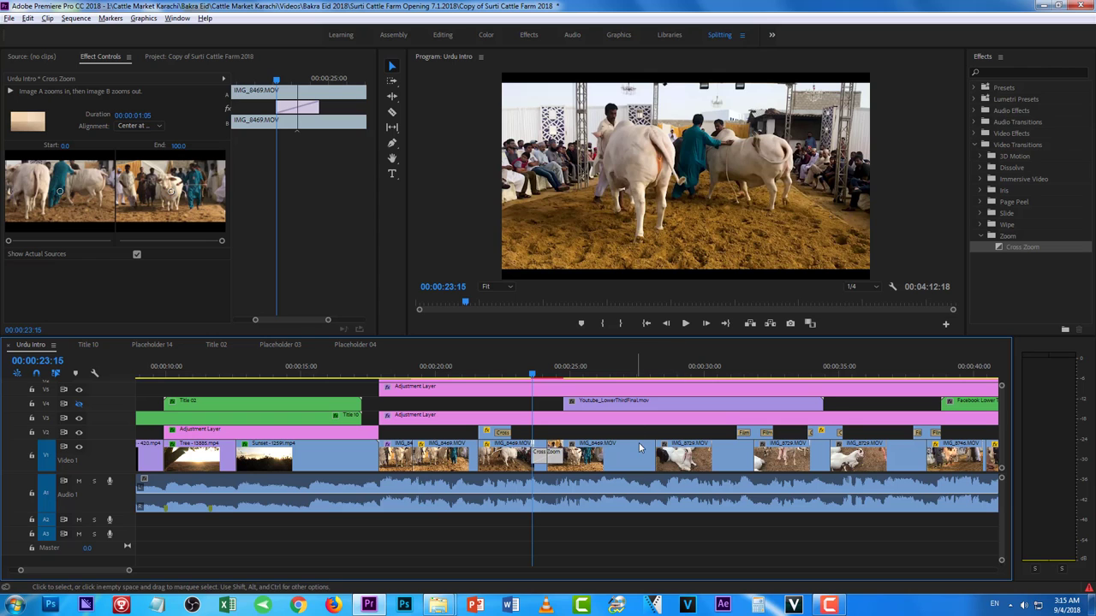
Step: Play through the Cross Zoom transition, then jump along the ruler to about 27 seconds
{"action": "left_click", "coordinate": [691, 327]}
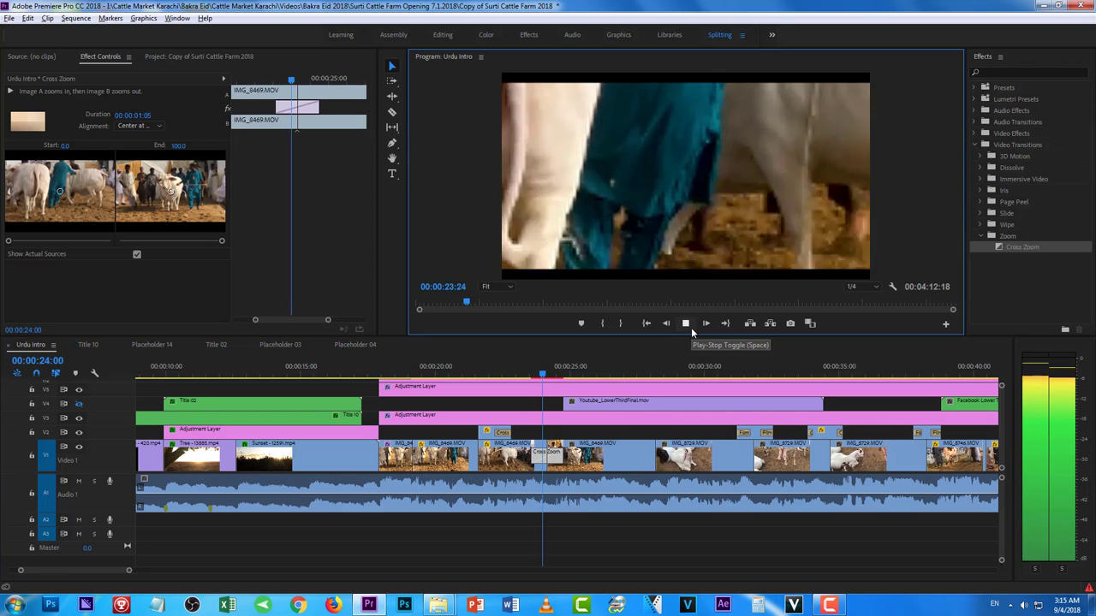
{"action": "left_click", "coordinate": [691, 323]}
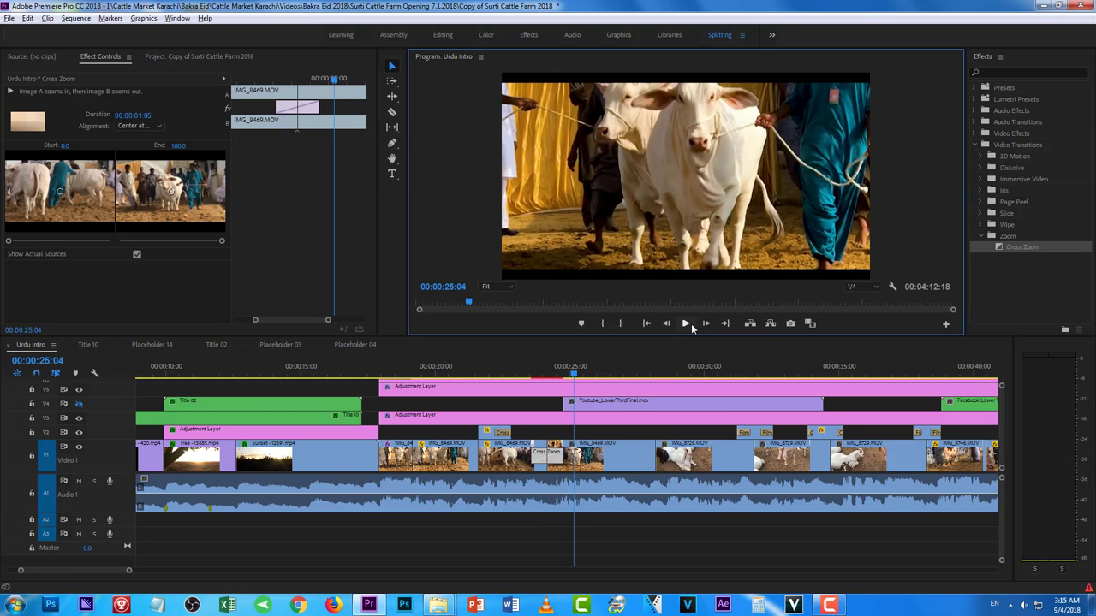
{"action": "left_click", "coordinate": [428, 374]}
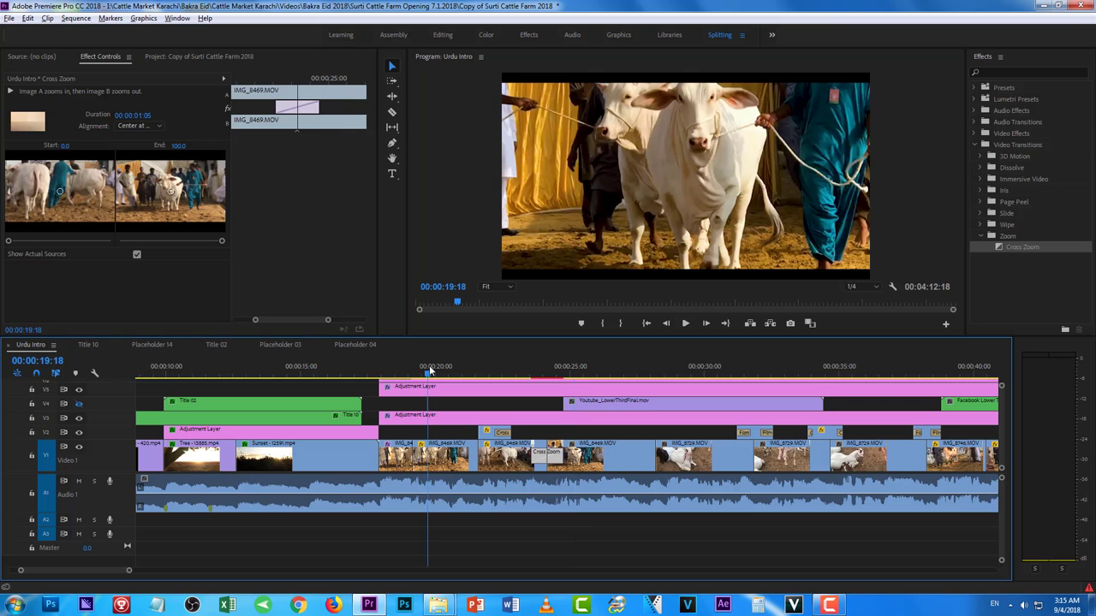
{"action": "left_click", "coordinate": [591, 371]}
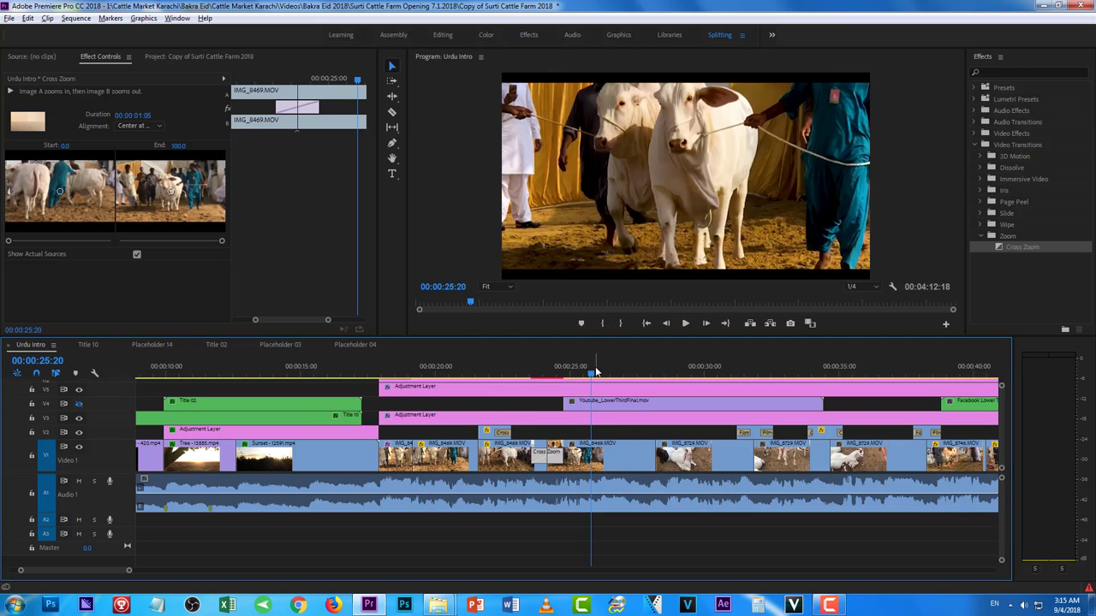
{"action": "left_click", "coordinate": [643, 371]}
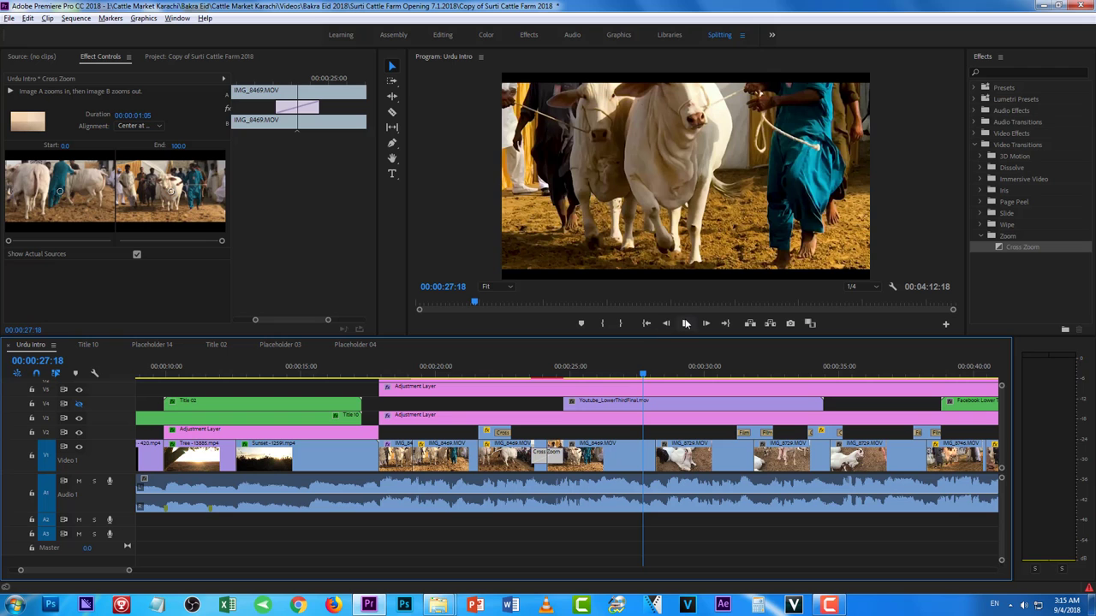
Step: Replay from 27 seconds, then select the IMG_8729.MOV goat clip at 00:00:29:19
{"action": "left_click", "coordinate": [684, 324]}
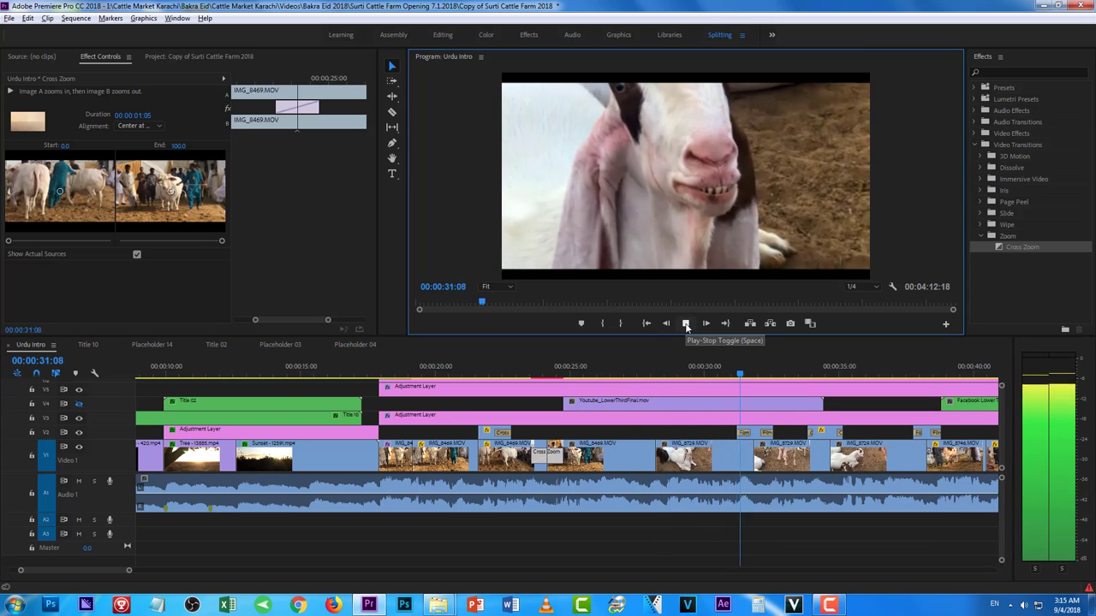
{"action": "left_click", "coordinate": [685, 323]}
{"action": "left_click", "coordinate": [698, 372]}
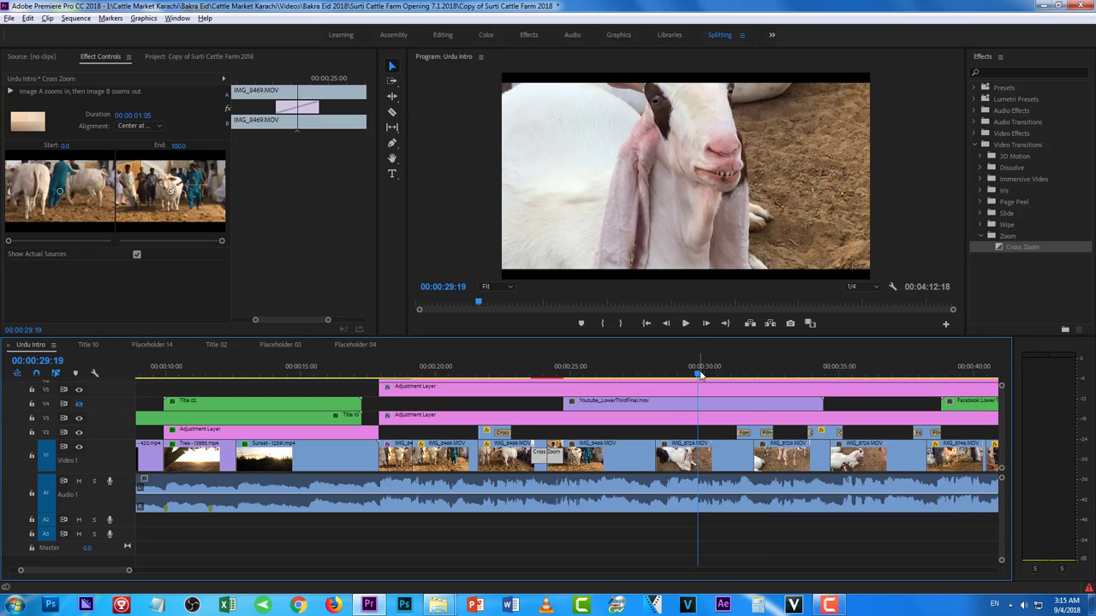
{"action": "left_click", "coordinate": [726, 471]}
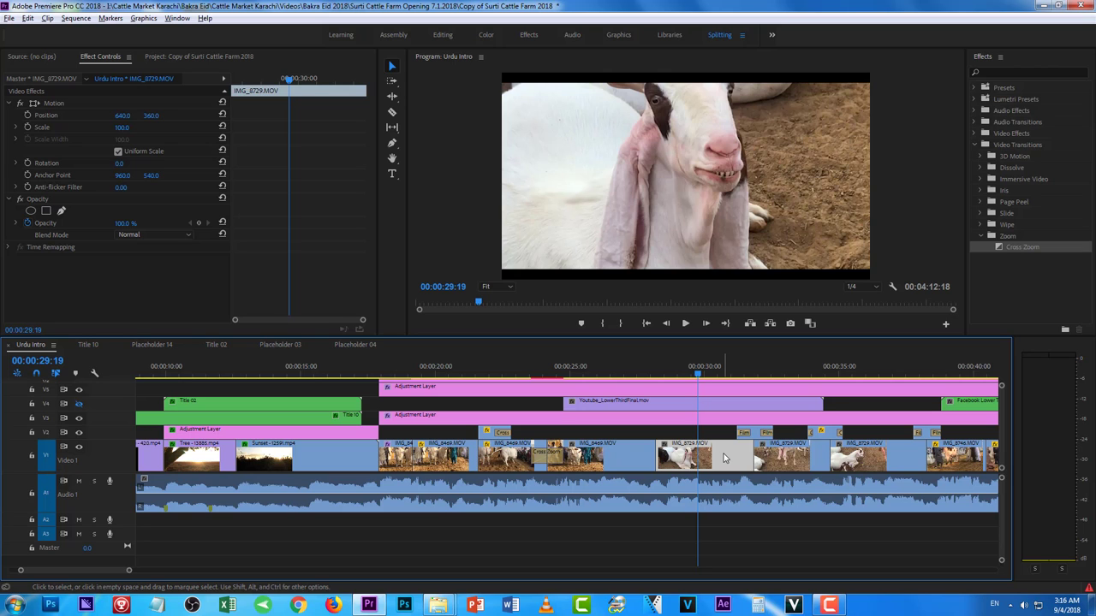
{"action": "left_click_drag", "start_coordinate": [728, 370], "coordinate": [751, 373]}
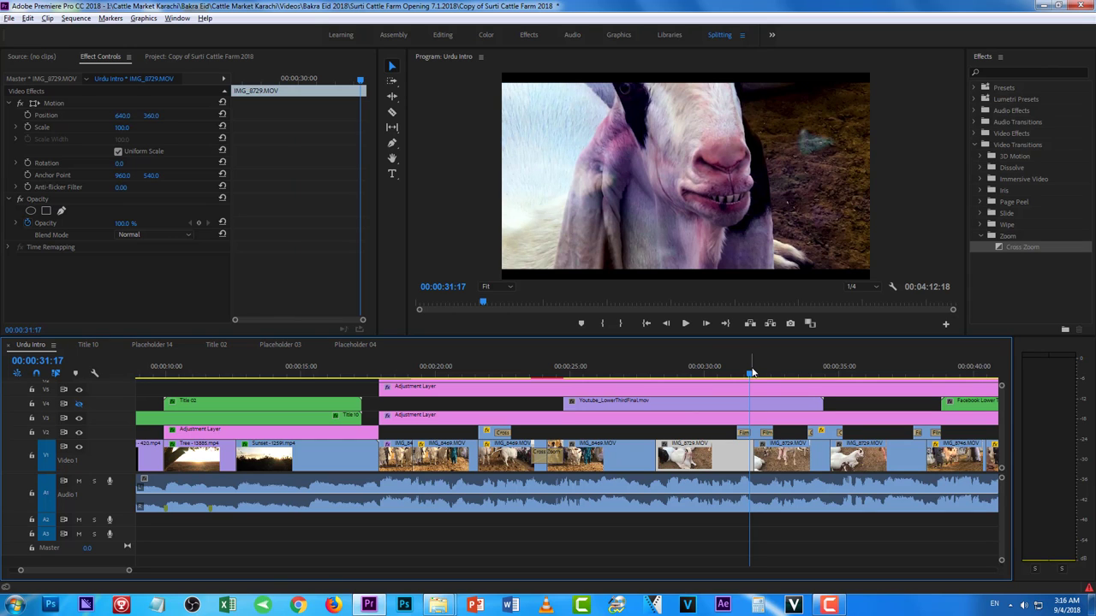
{"action": "left_click_drag", "start_coordinate": [752, 372], "coordinate": [757, 378]}
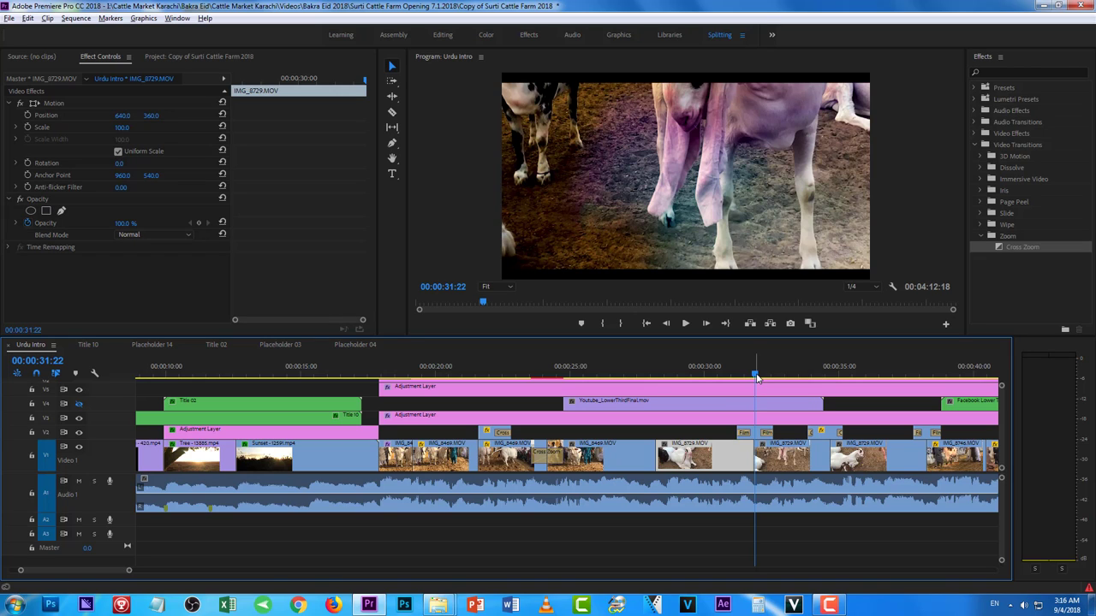
{"action": "left_click", "coordinate": [729, 374]}
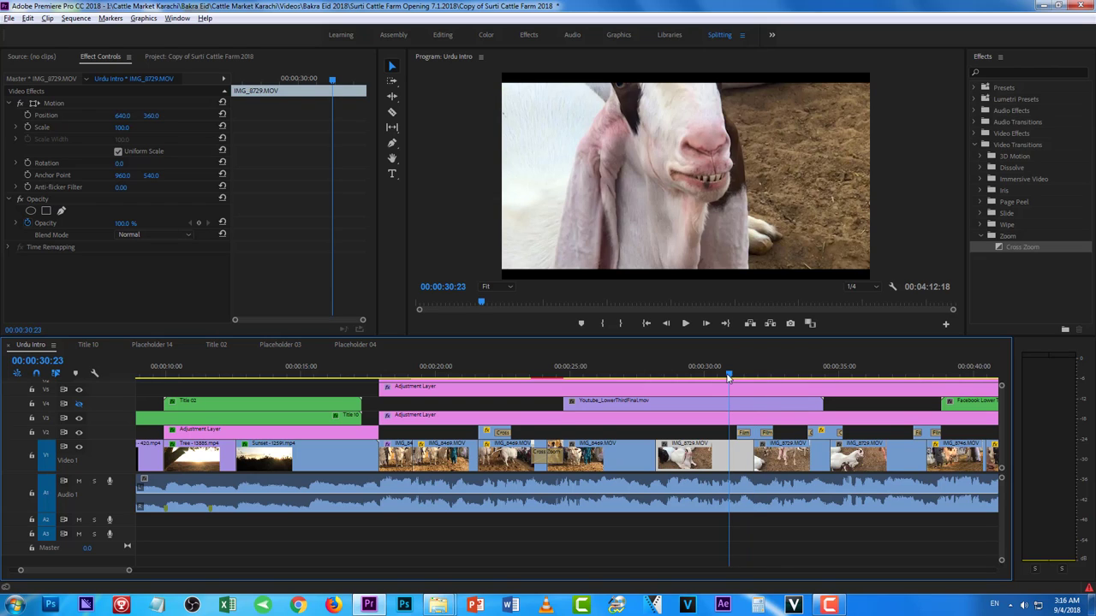
{"action": "left_click", "coordinate": [685, 327]}
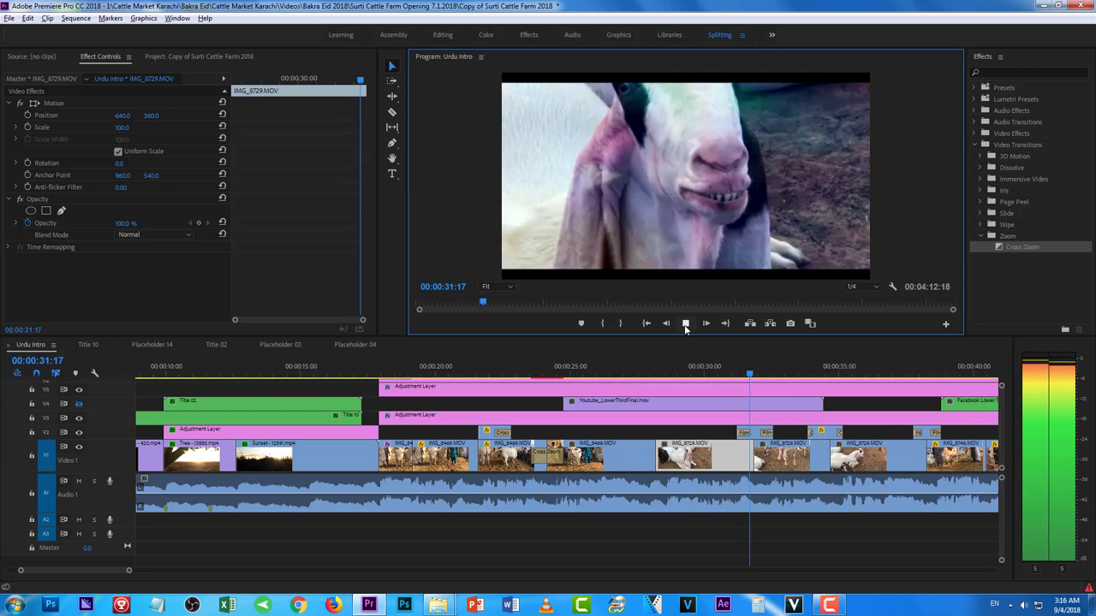
{"action": "left_click", "coordinate": [685, 326]}
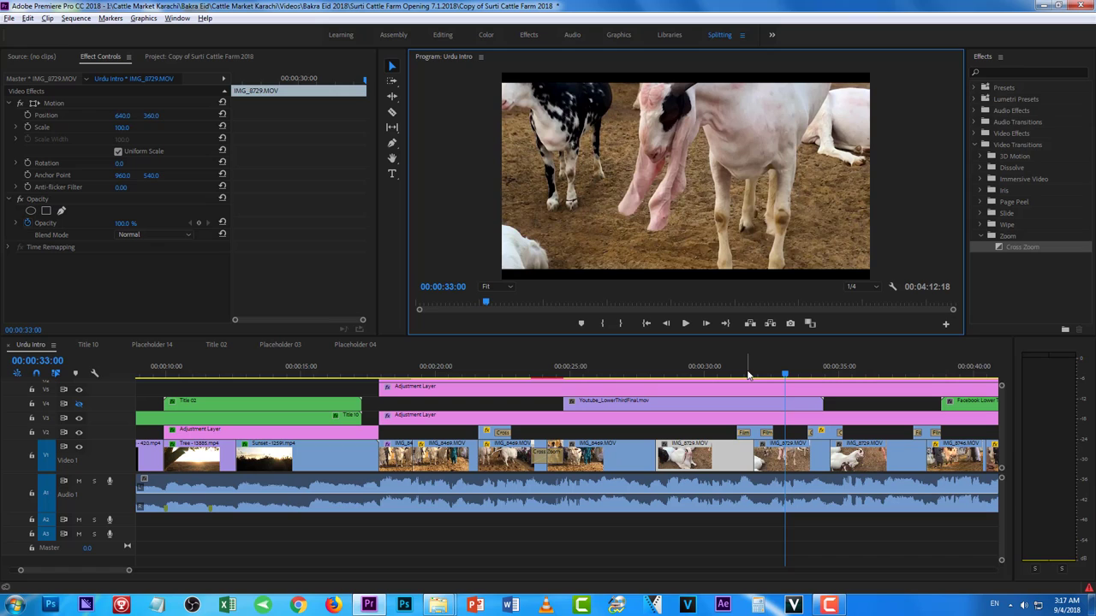
{"action": "left_click", "coordinate": [747, 374]}
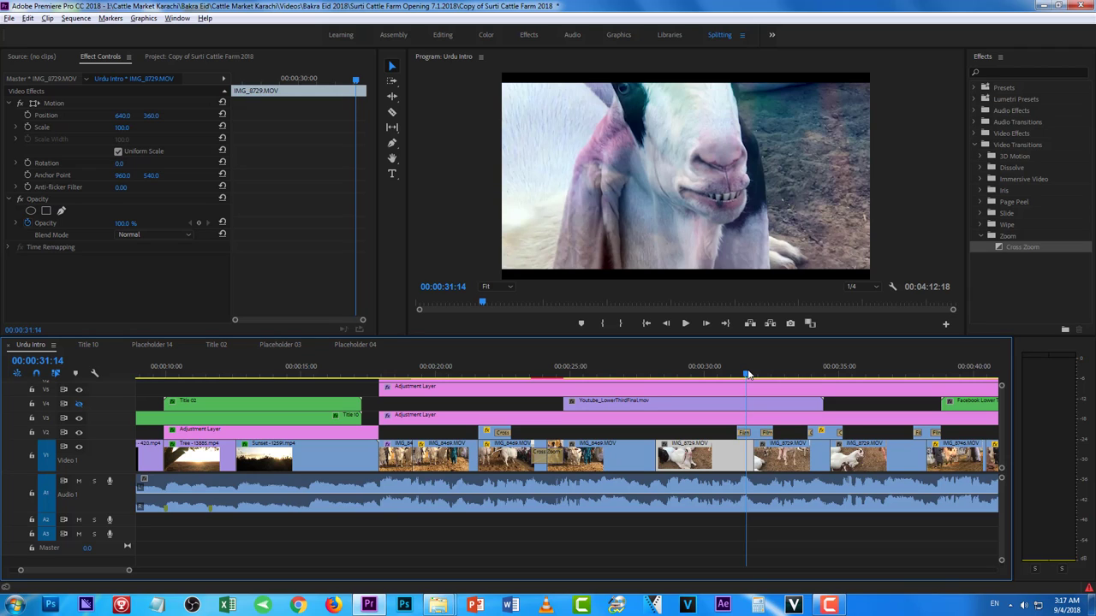
{"action": "left_click", "coordinate": [685, 328]}
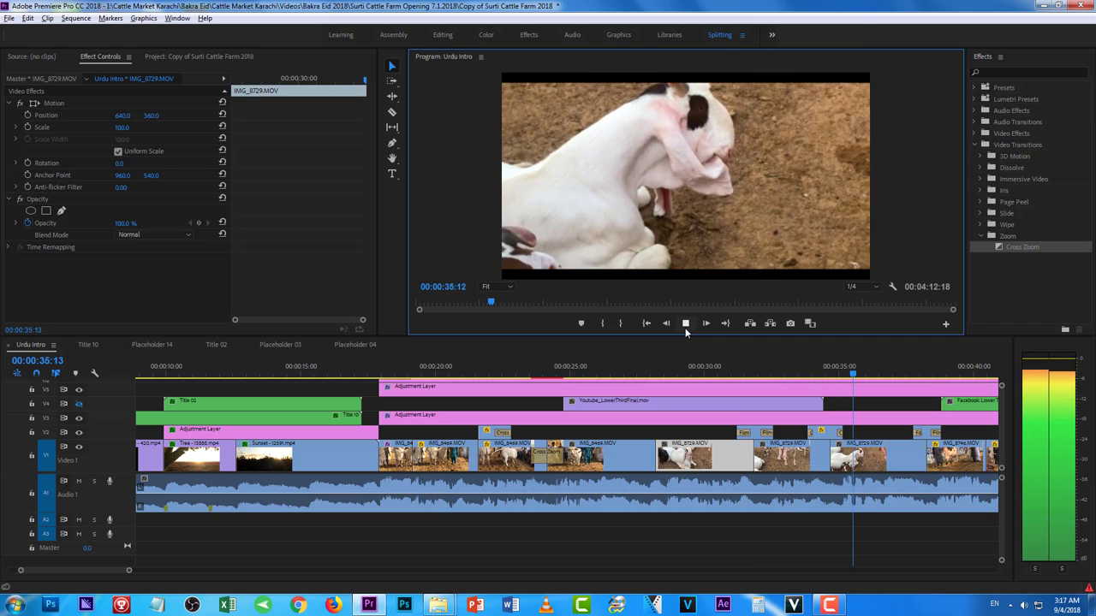
{"action": "key", "text": "space"}
{"action": "left_click_drag", "start_coordinate": [803, 374], "coordinate": [803, 378]}
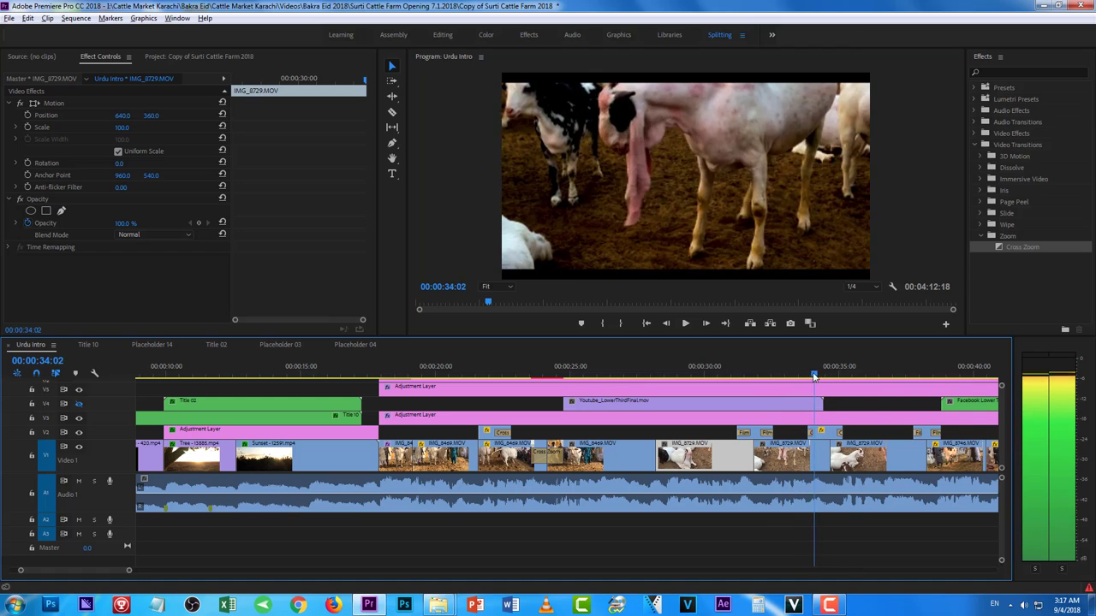
{"action": "left_click_drag", "start_coordinate": [803, 377], "coordinate": [774, 374]}
{"action": "left_click", "coordinate": [686, 375]}
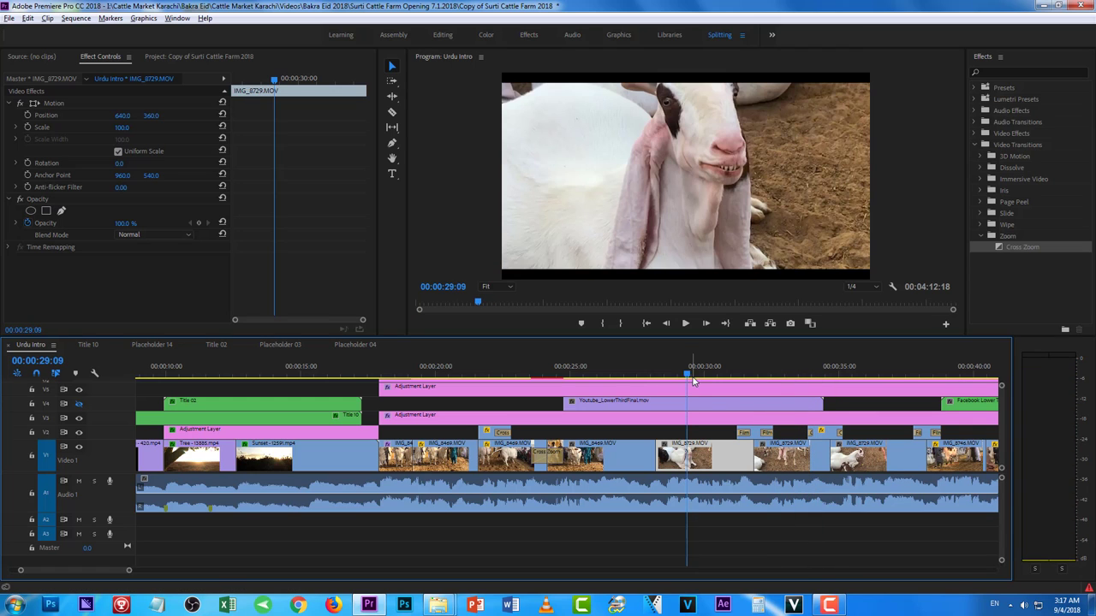
{"action": "left_click_drag", "start_coordinate": [693, 378], "coordinate": [788, 371]}
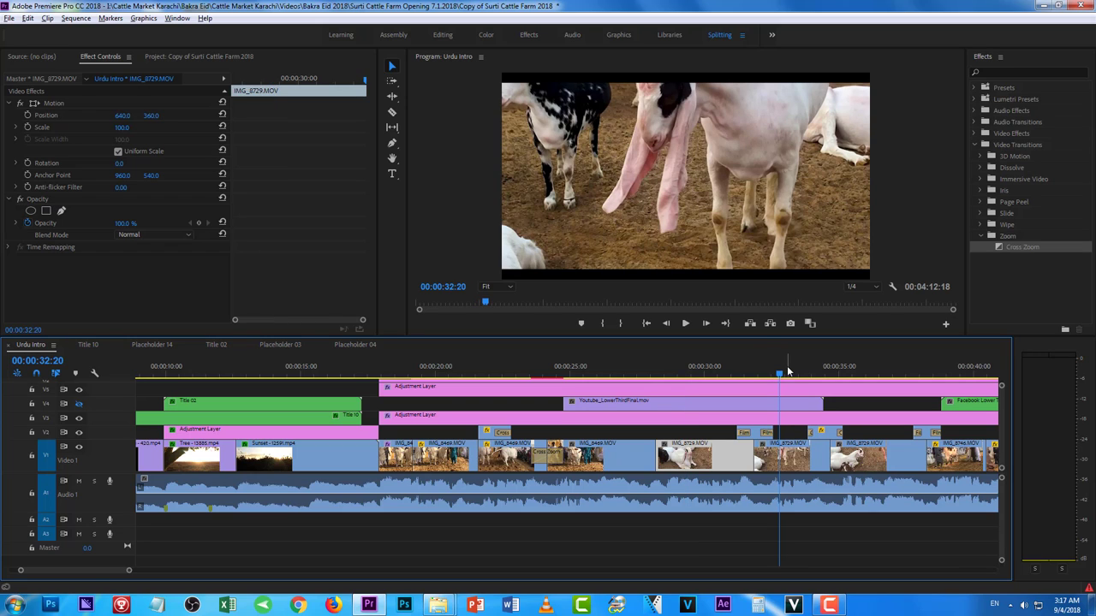
{"action": "left_click", "coordinate": [837, 375]}
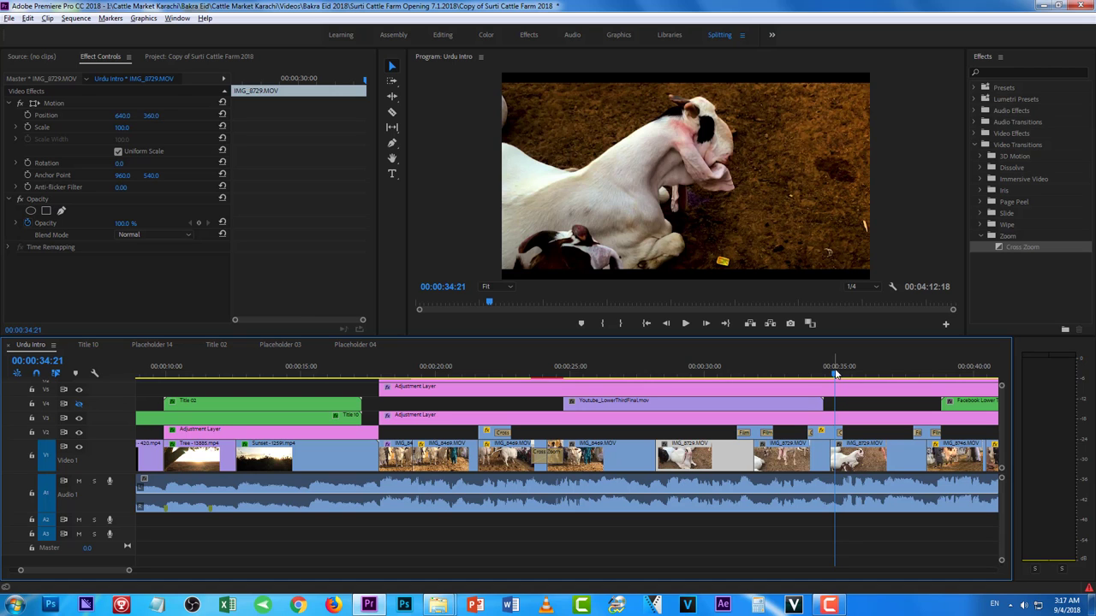
{"action": "key", "text": "space"}
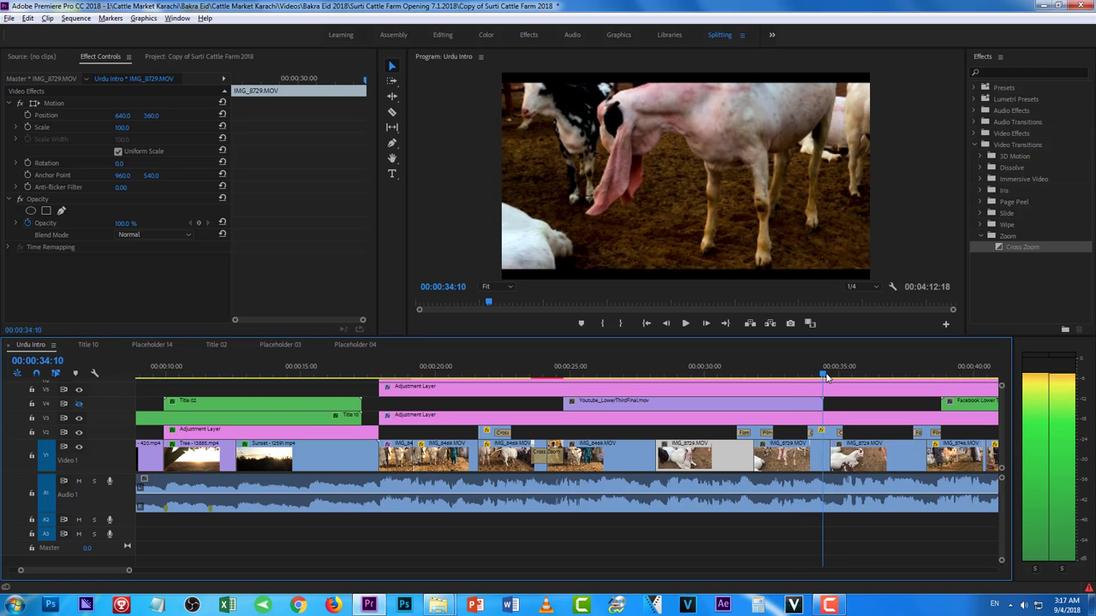
{"action": "mouse_move", "coordinate": [836, 378]}
{"action": "left_mouse_down"}
{"action": "mouse_move", "coordinate": [941, 380]}
{"action": "mouse_move", "coordinate": [898, 380]}
{"action": "left_mouse_up"}
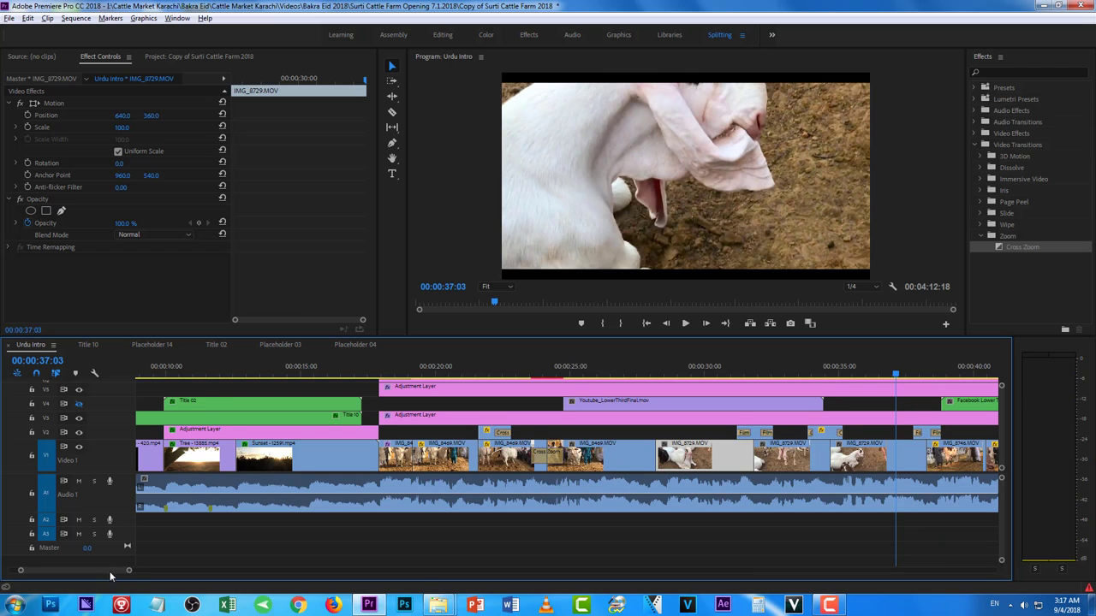
Step: Scrub the timeline to about 37 seconds and select the V2 Blue Filmburn overlay clip
{"action": "left_click_drag", "start_coordinate": [110, 573], "coordinate": [134, 573]}
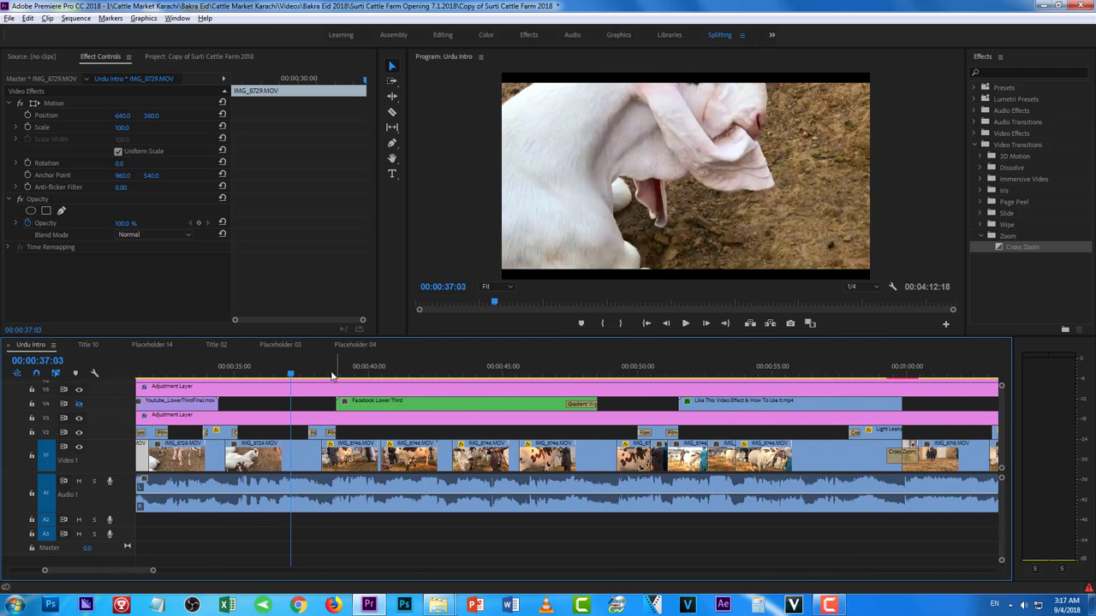
{"action": "left_click_drag", "start_coordinate": [302, 377], "coordinate": [321, 377]}
{"action": "left_click", "coordinate": [321, 434]}
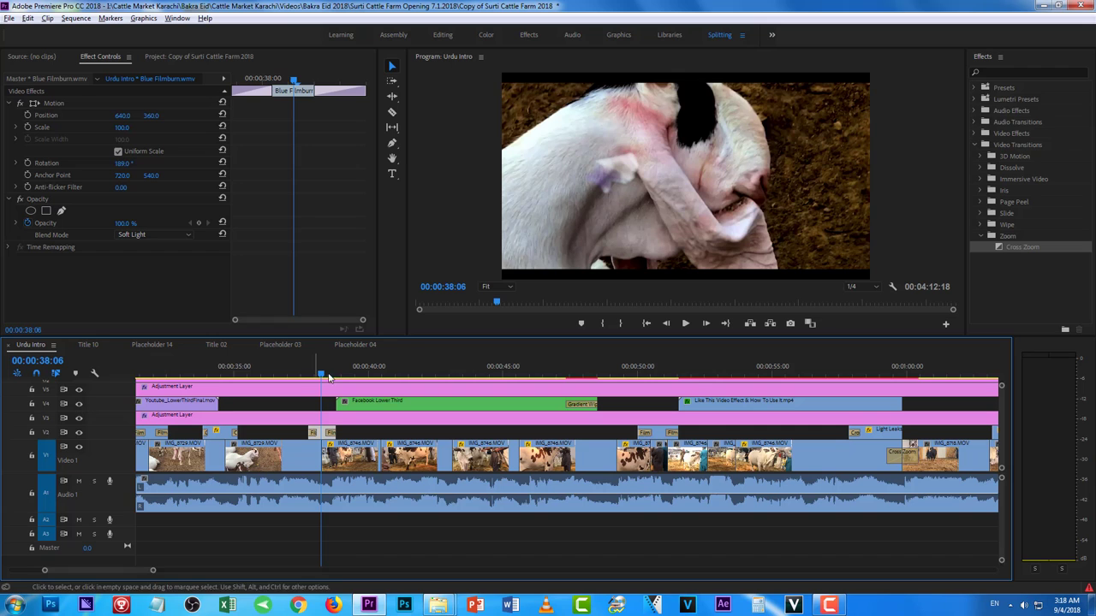
Step: Turn off track V4's output to hide the lower-third, then play from about 38 seconds
{"action": "mouse_move", "coordinate": [362, 373]}
{"action": "left_mouse_down"}
{"action": "mouse_move", "coordinate": [393, 372]}
{"action": "mouse_move", "coordinate": [353, 373]}
{"action": "left_mouse_up"}
{"action": "left_click", "coordinate": [79, 403]}
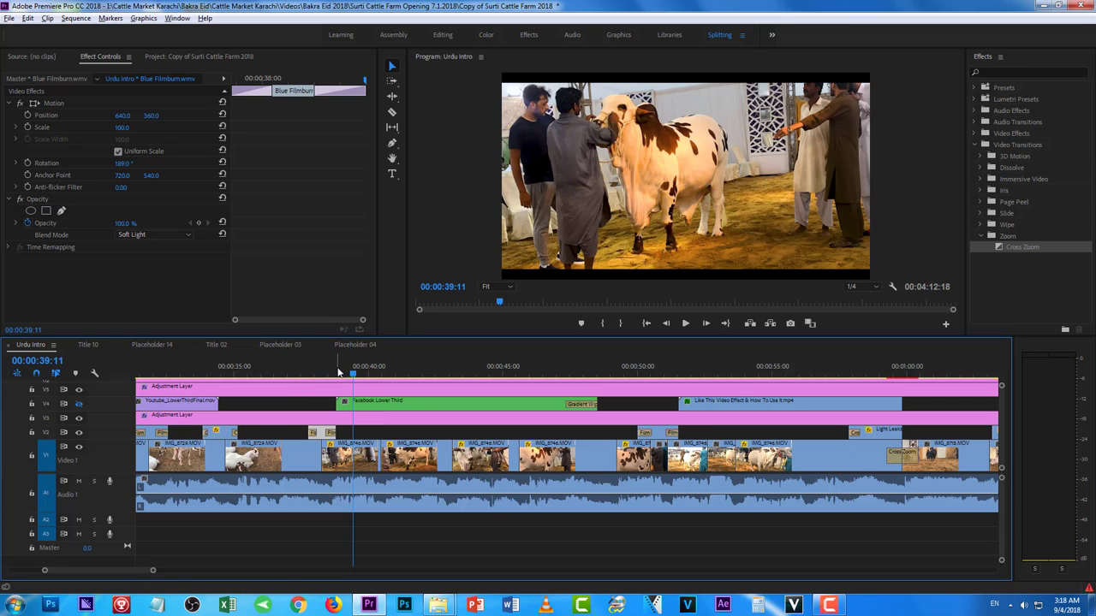
{"action": "left_click", "coordinate": [337, 372]}
{"action": "left_click", "coordinate": [684, 324]}
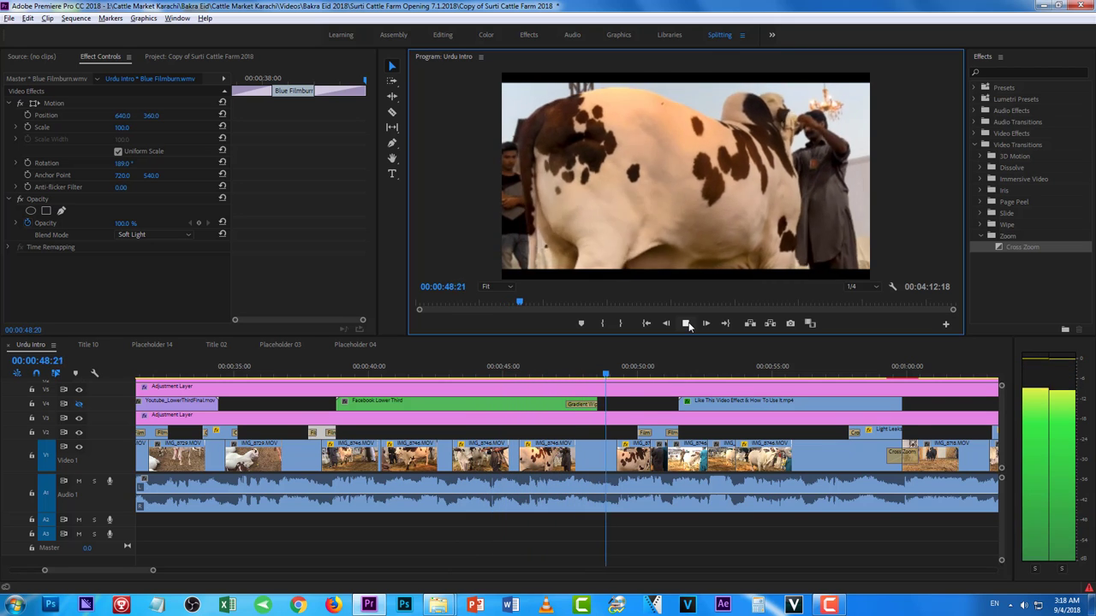
{"action": "left_click", "coordinate": [687, 324]}
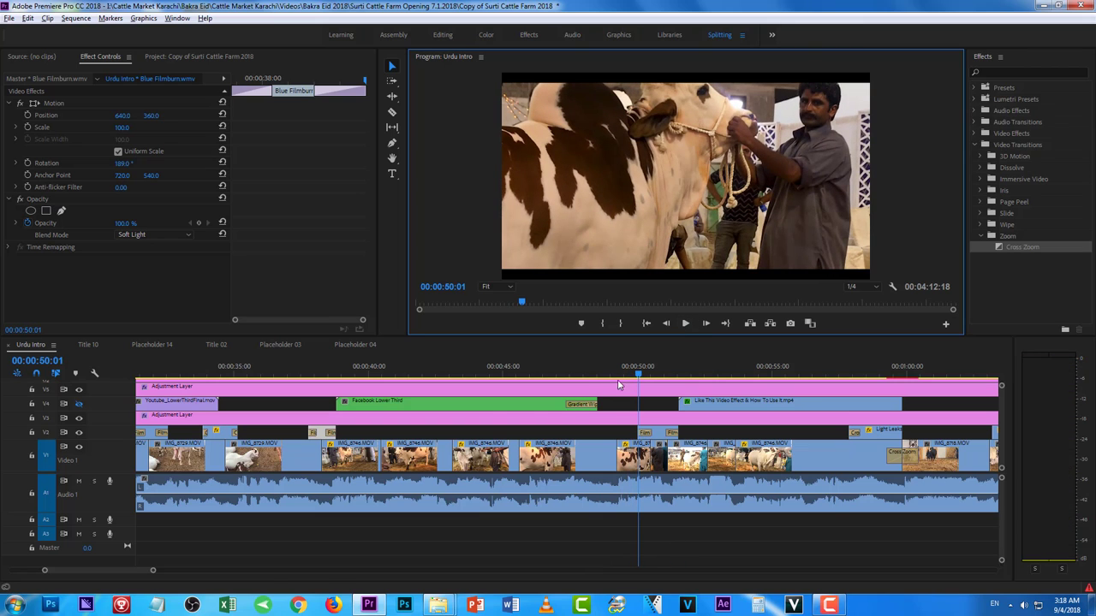
{"action": "left_click", "coordinate": [417, 373]}
{"action": "left_click", "coordinate": [364, 370]}
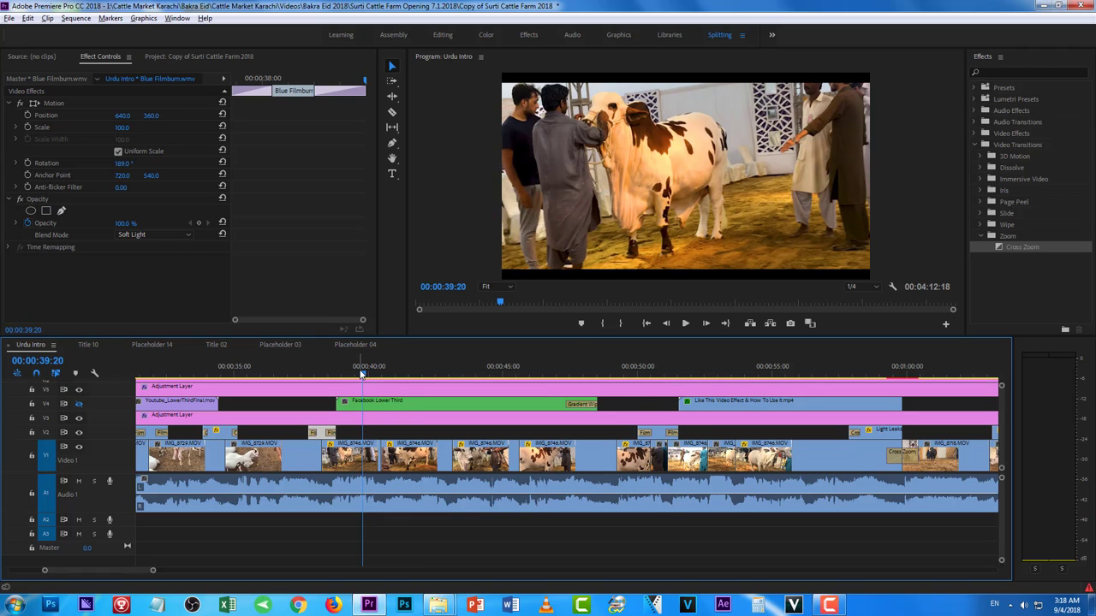
{"action": "left_click", "coordinate": [403, 374]}
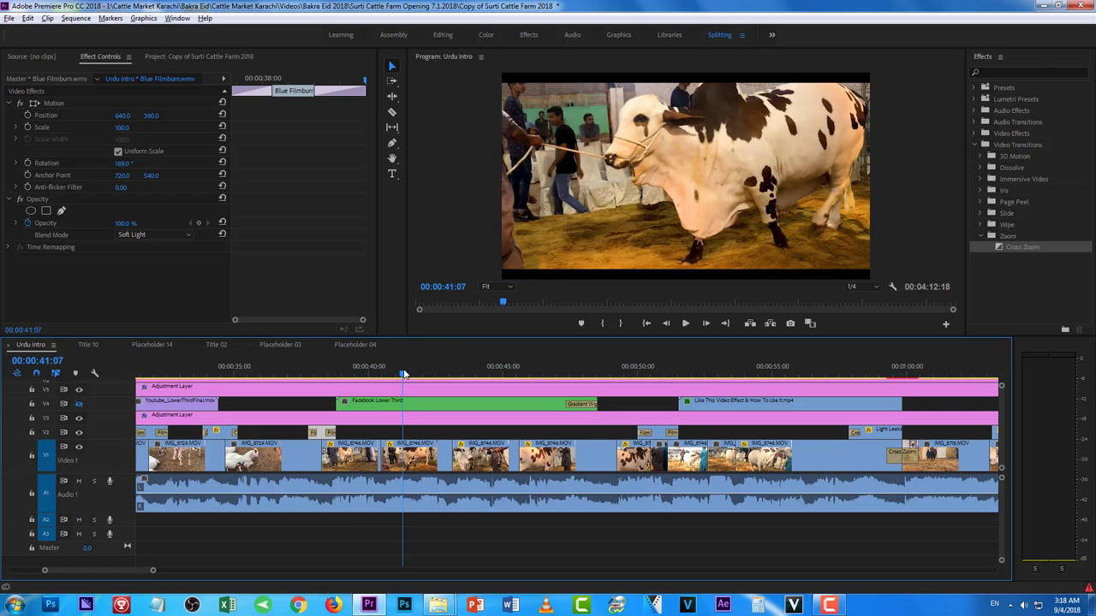
{"action": "left_click", "coordinate": [470, 374]}
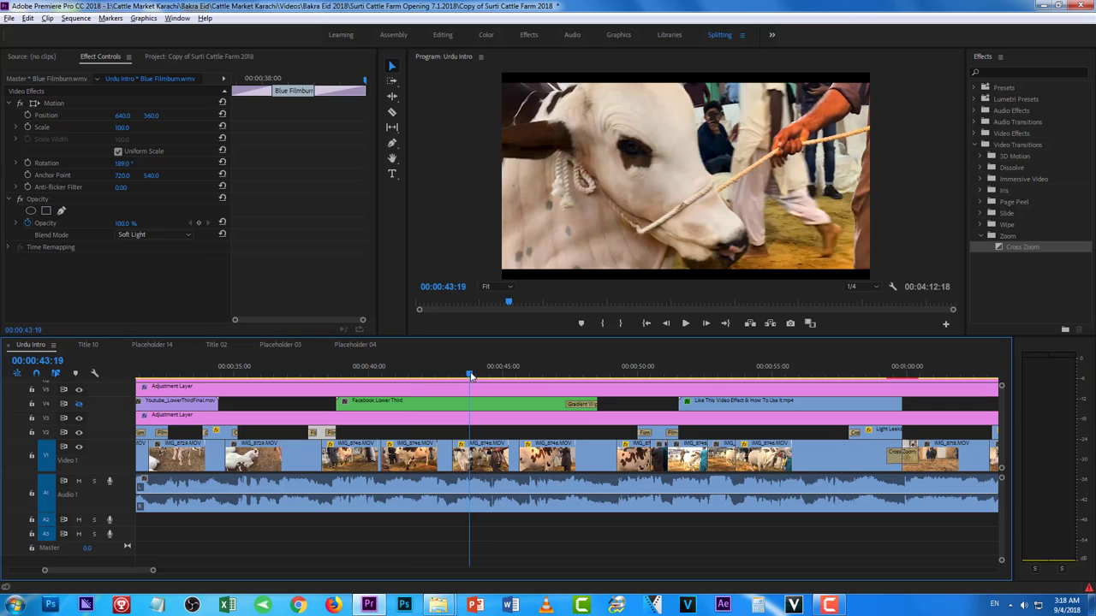
{"action": "left_click", "coordinate": [531, 374]}
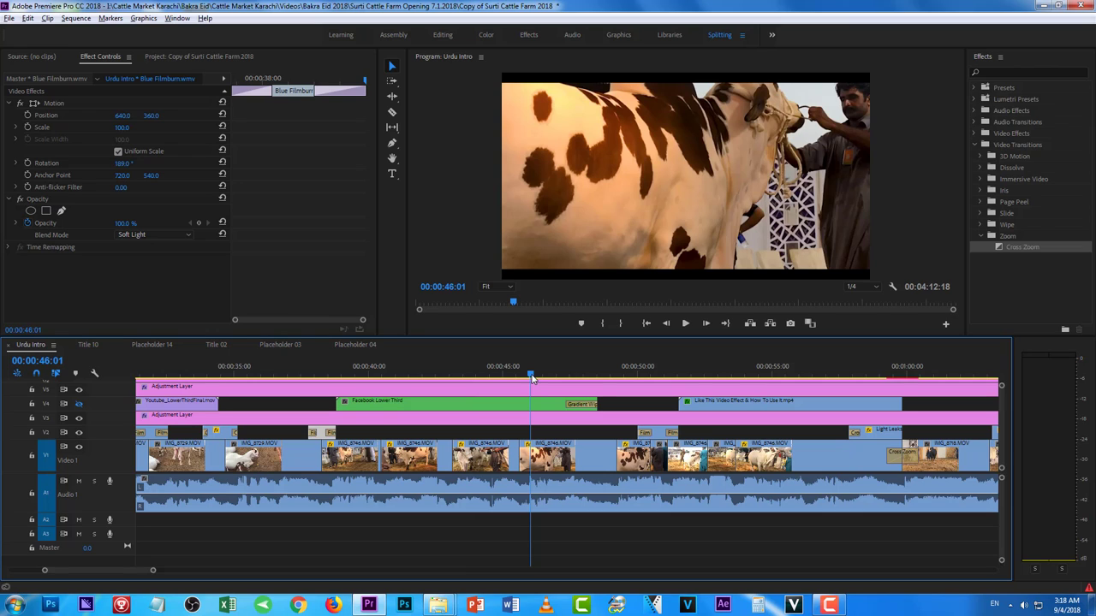
{"action": "left_click", "coordinate": [628, 375]}
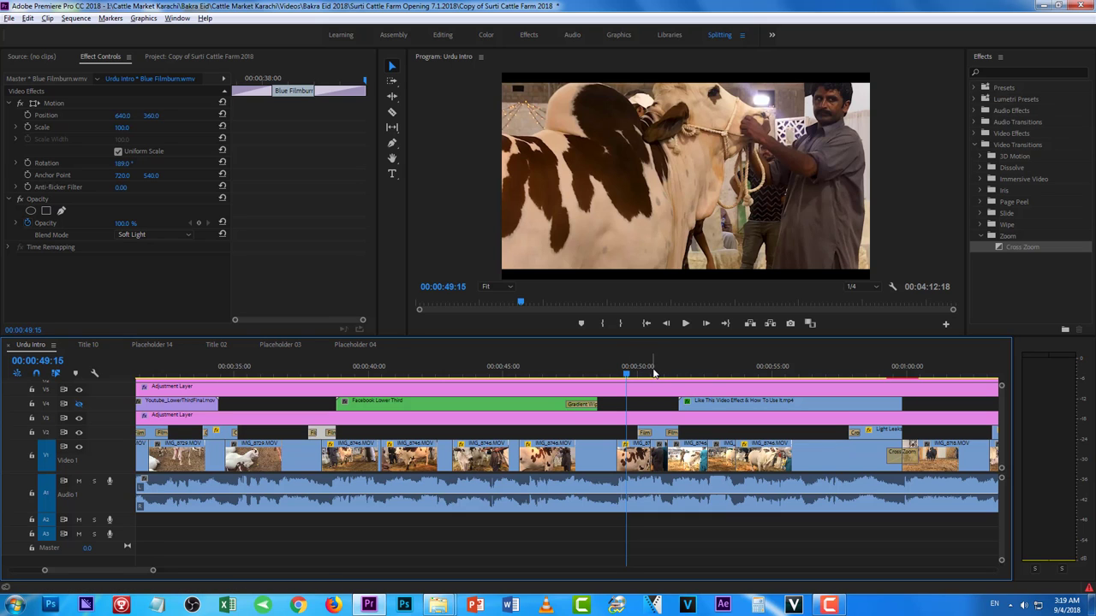
{"action": "mouse_move", "coordinate": [655, 374]}
{"action": "left_mouse_down"}
{"action": "mouse_move", "coordinate": [641, 378]}
{"action": "mouse_move", "coordinate": [707, 374]}
{"action": "mouse_move", "coordinate": [676, 377]}
{"action": "left_mouse_up"}
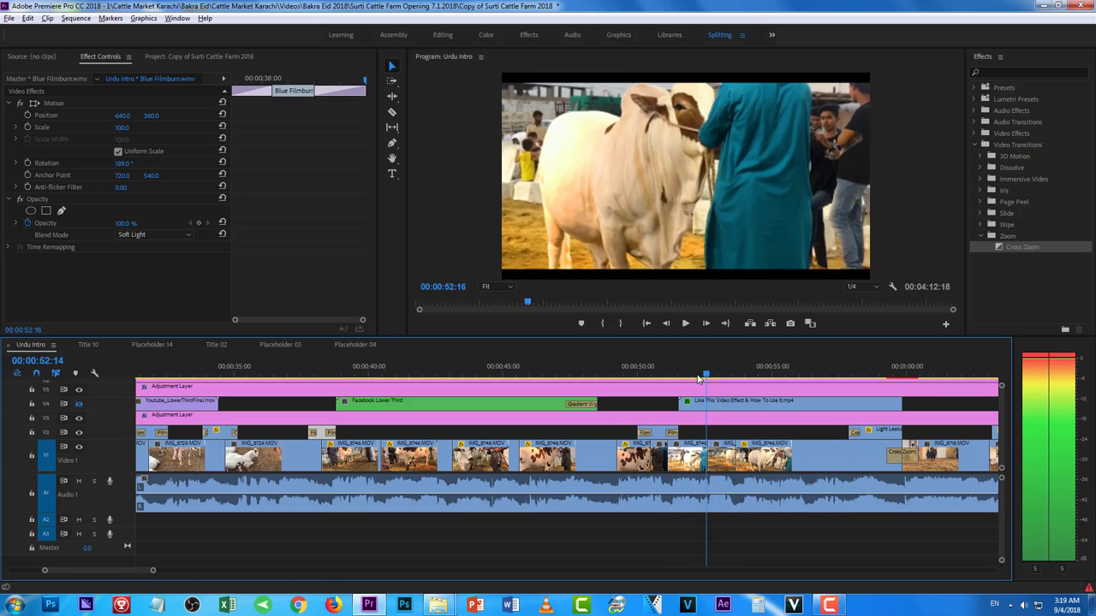
{"action": "left_click", "coordinate": [684, 324]}
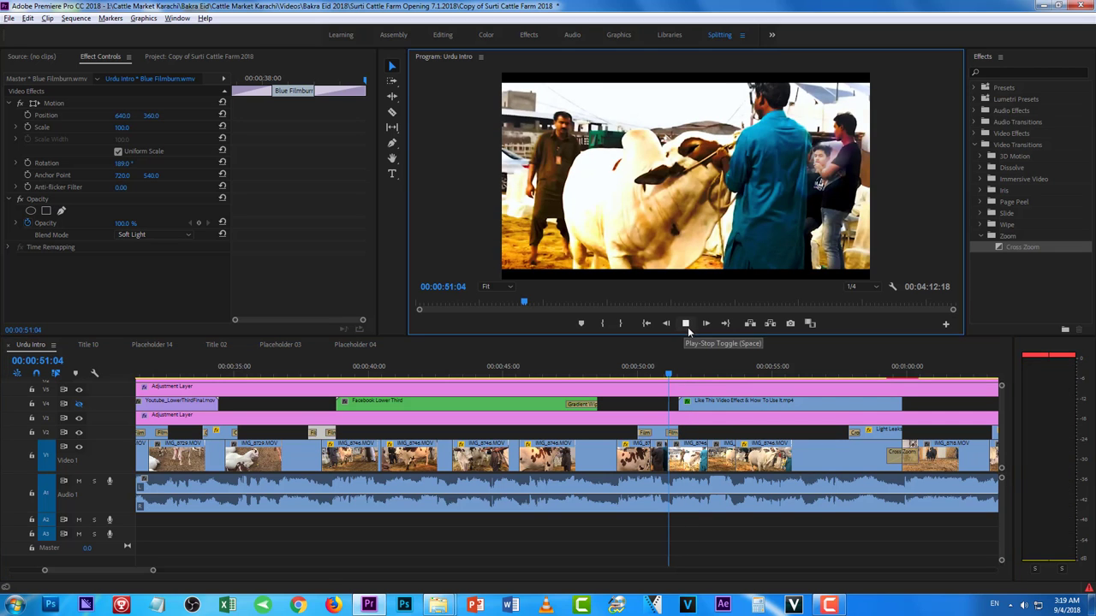
{"action": "left_click", "coordinate": [842, 601]}
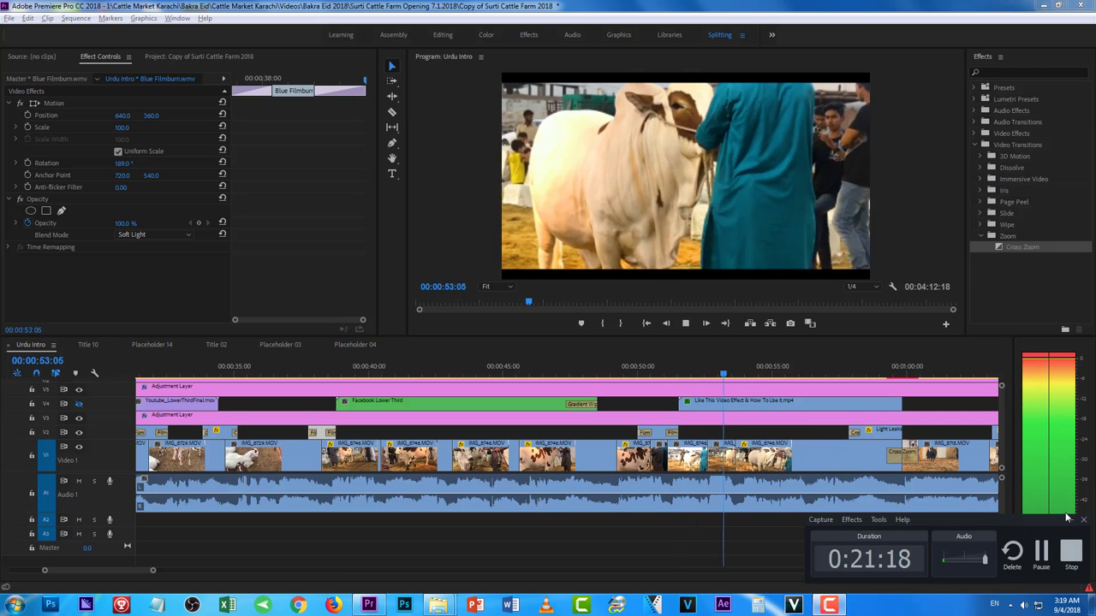
Step: Stop playback at 00:01:20:21 and bring up the Surti Cattle Farm Opening 7.1.2018 folder in Explorer
{"action": "left_click", "coordinate": [1082, 520]}
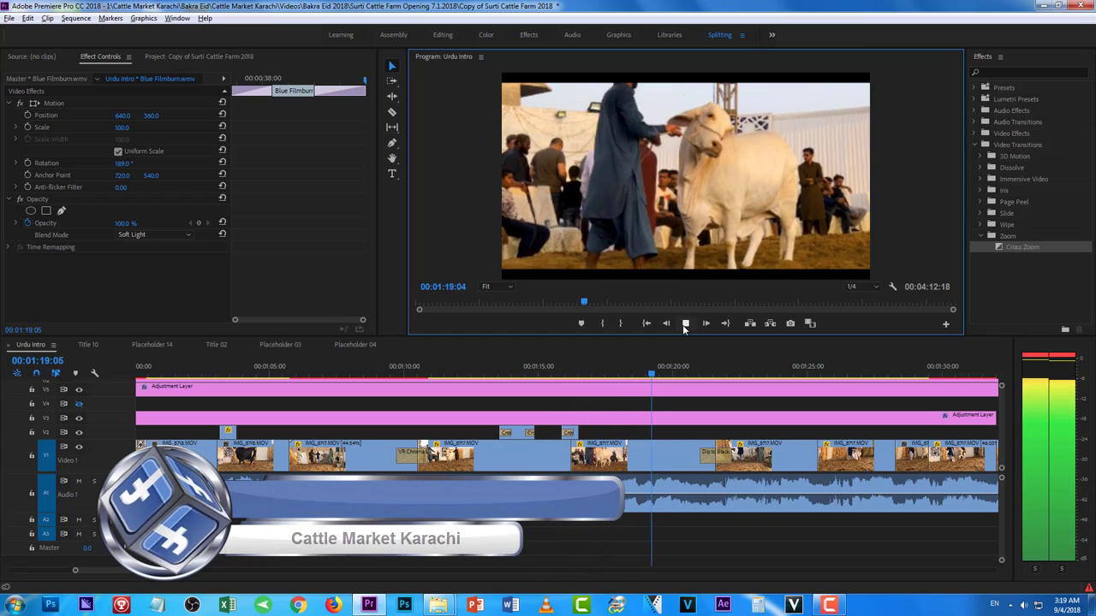
{"action": "left_click", "coordinate": [684, 324]}
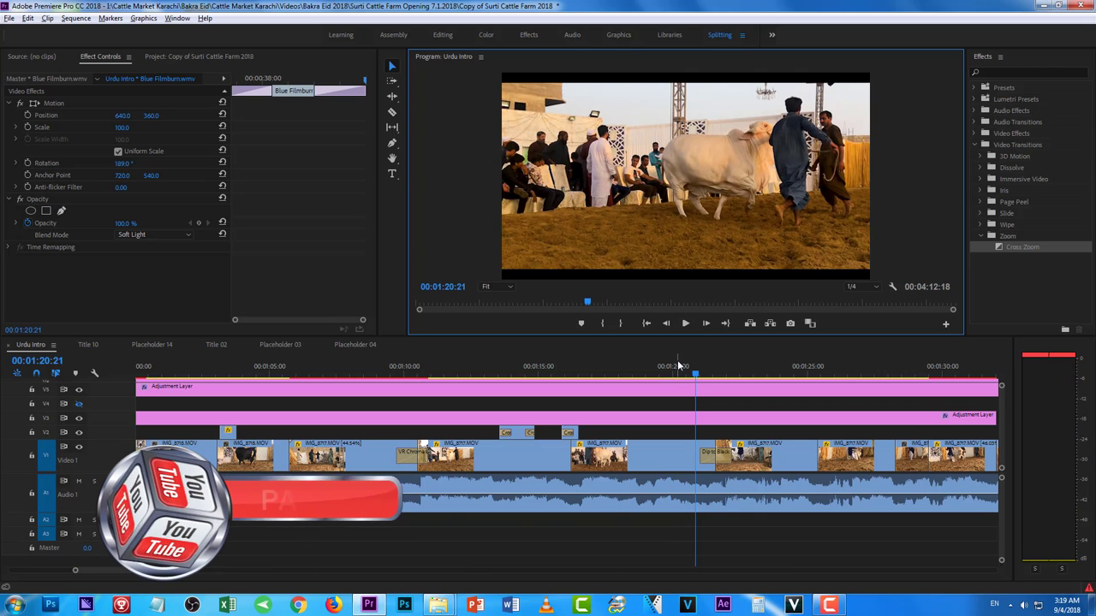
{"action": "left_click", "coordinate": [831, 607]}
{"action": "left_click", "coordinate": [830, 606]}
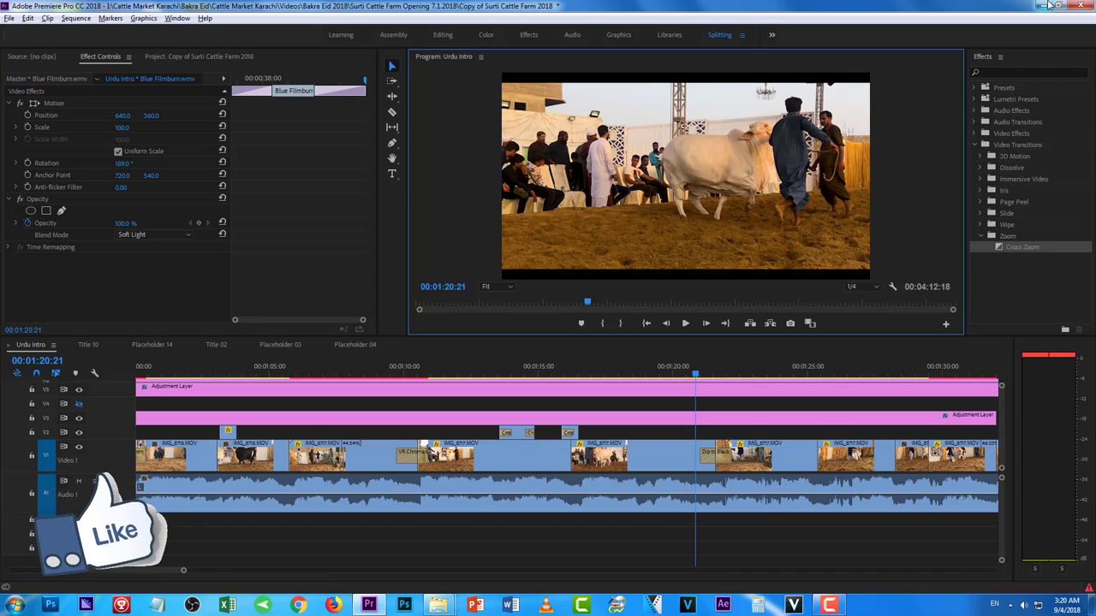
{"action": "left_click", "coordinate": [438, 605]}
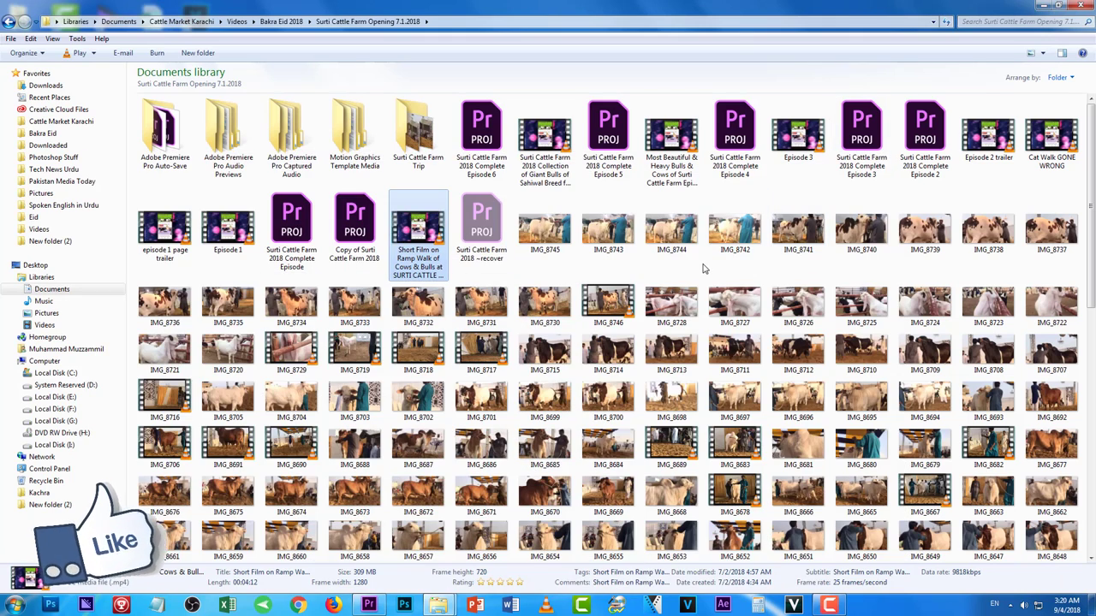